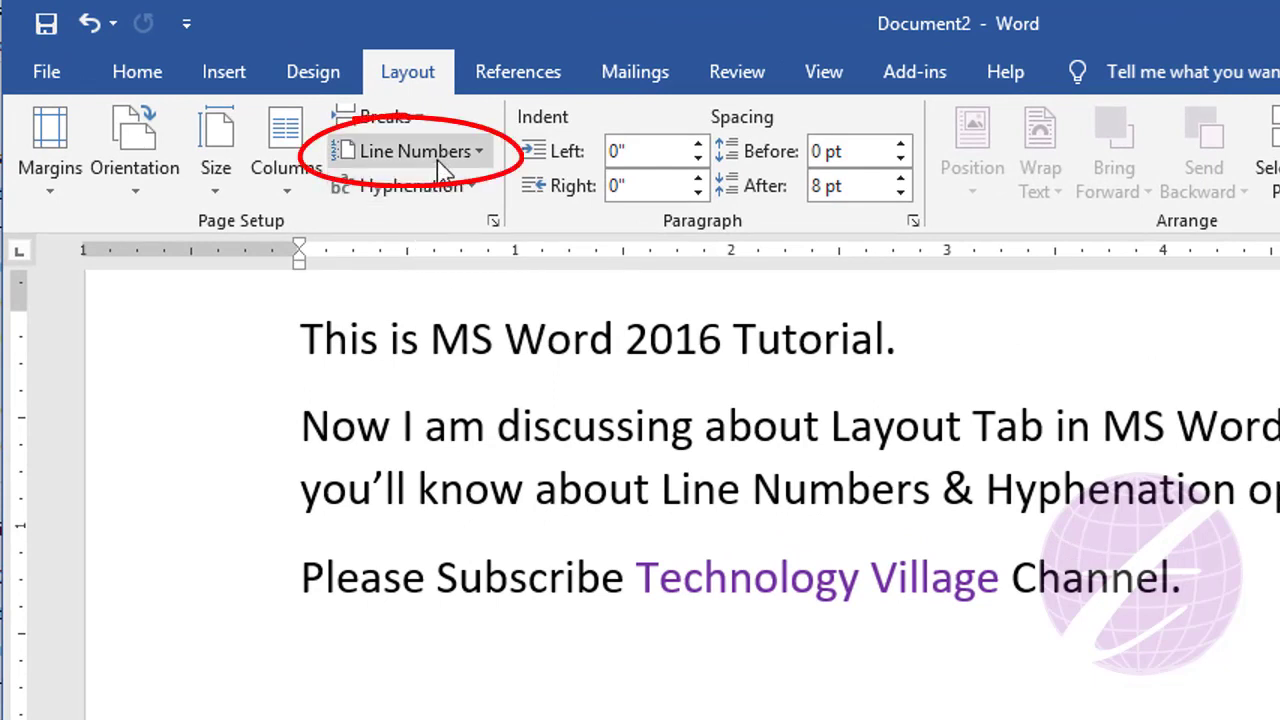
Step: Number the lines continuously and insert a blank line after 'option.' on line 3
left_click(437, 157)
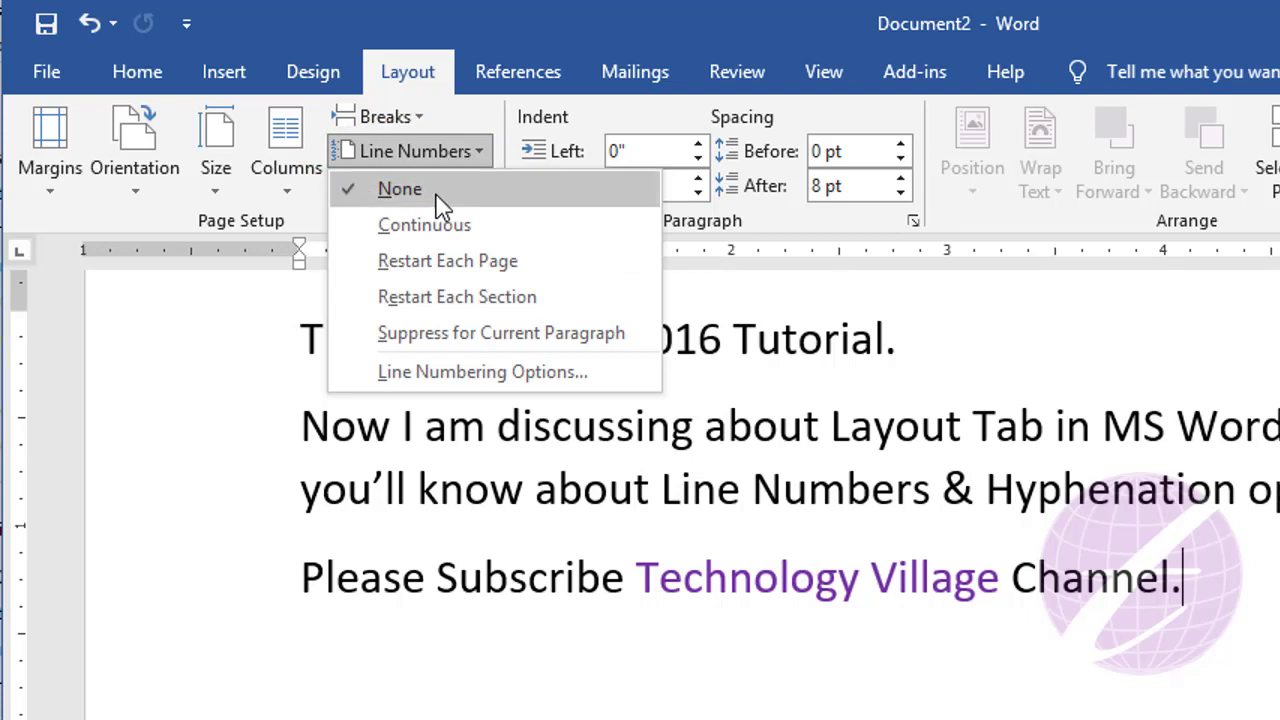
left_click(473, 227)
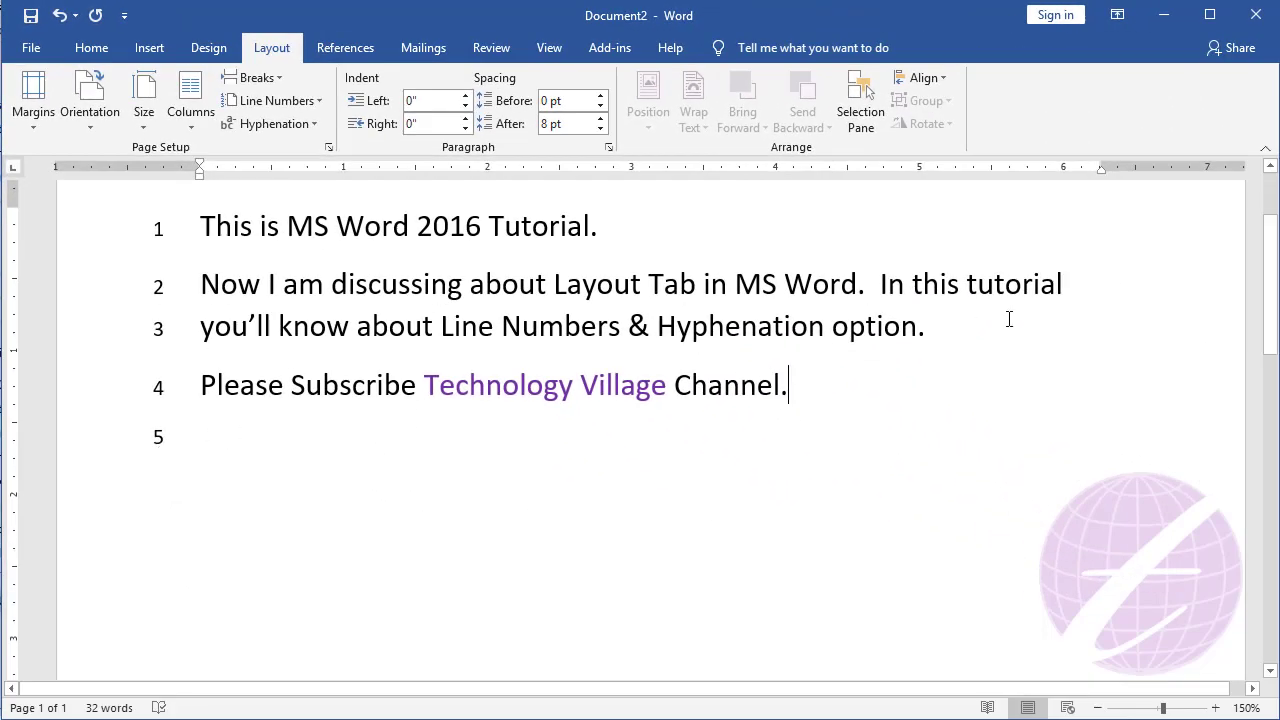
left_click(987, 328)
key("Return")
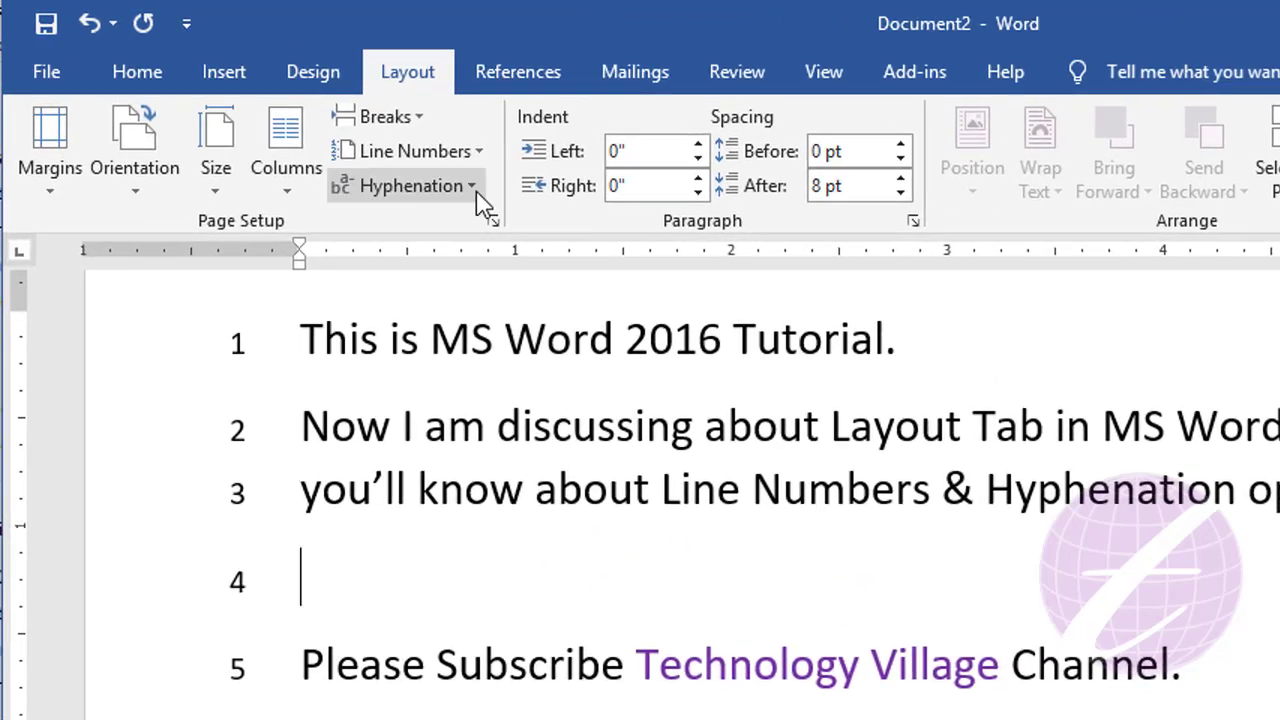
Step: Copy the five lines of text onto a new second page, where numbering continues at 7–12
left_click(477, 152)
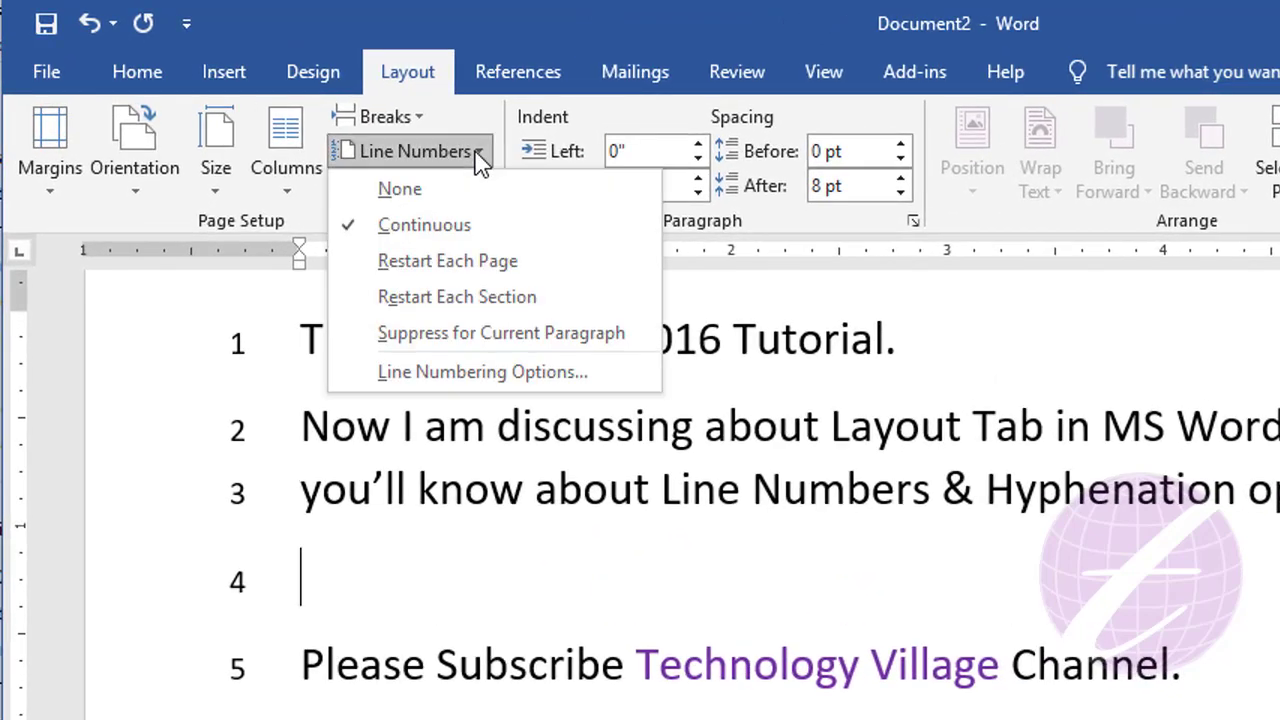
left_click(549, 280)
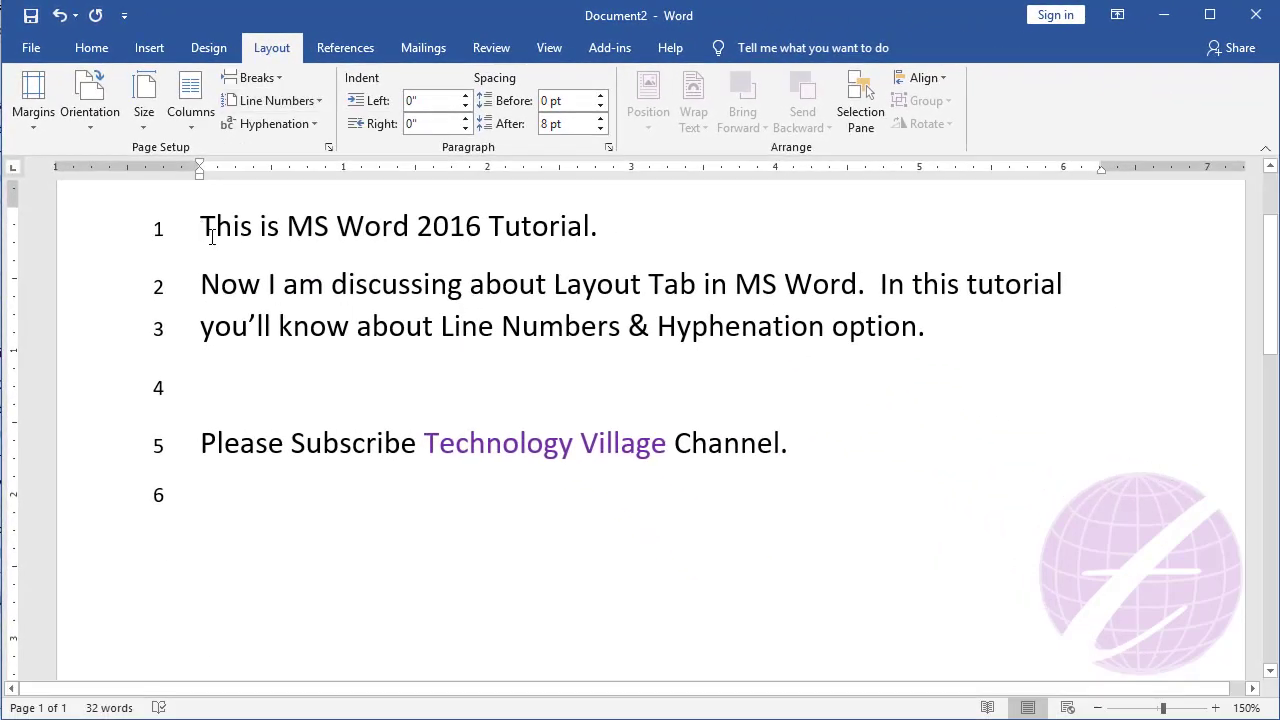
left_click_drag(211, 237, 795, 451)
key("ctrl+c")
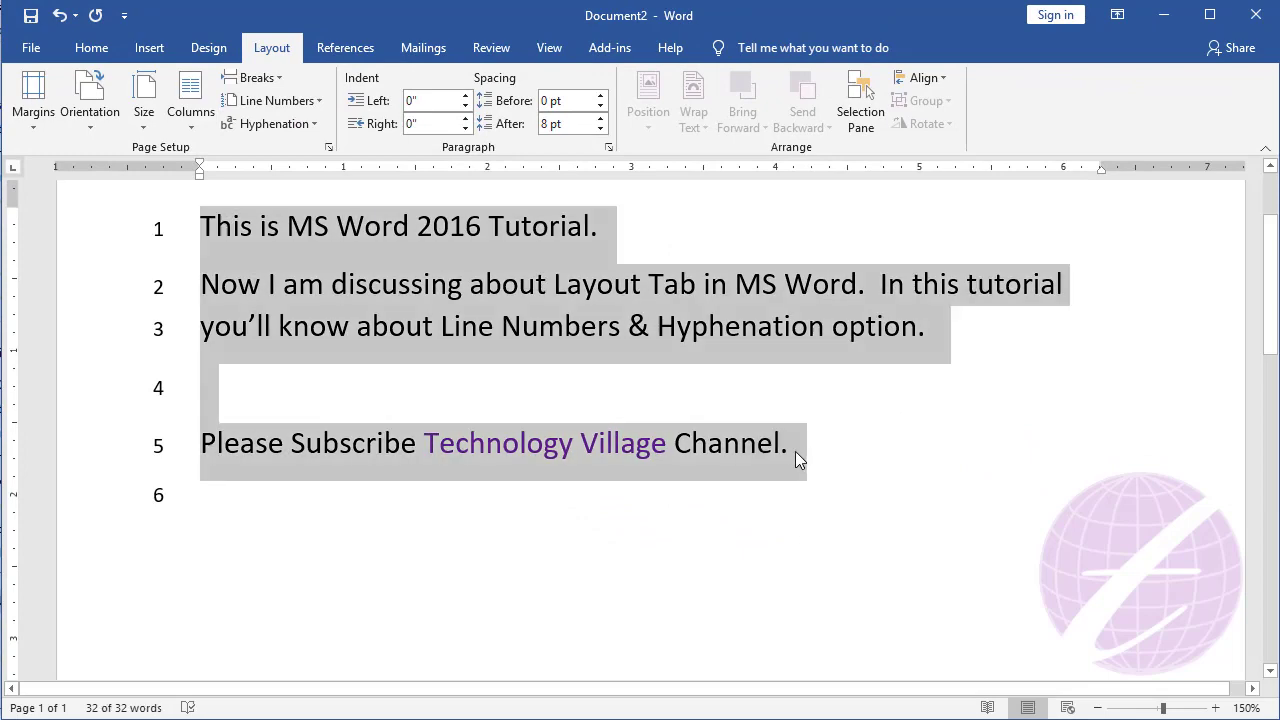
key("Right")
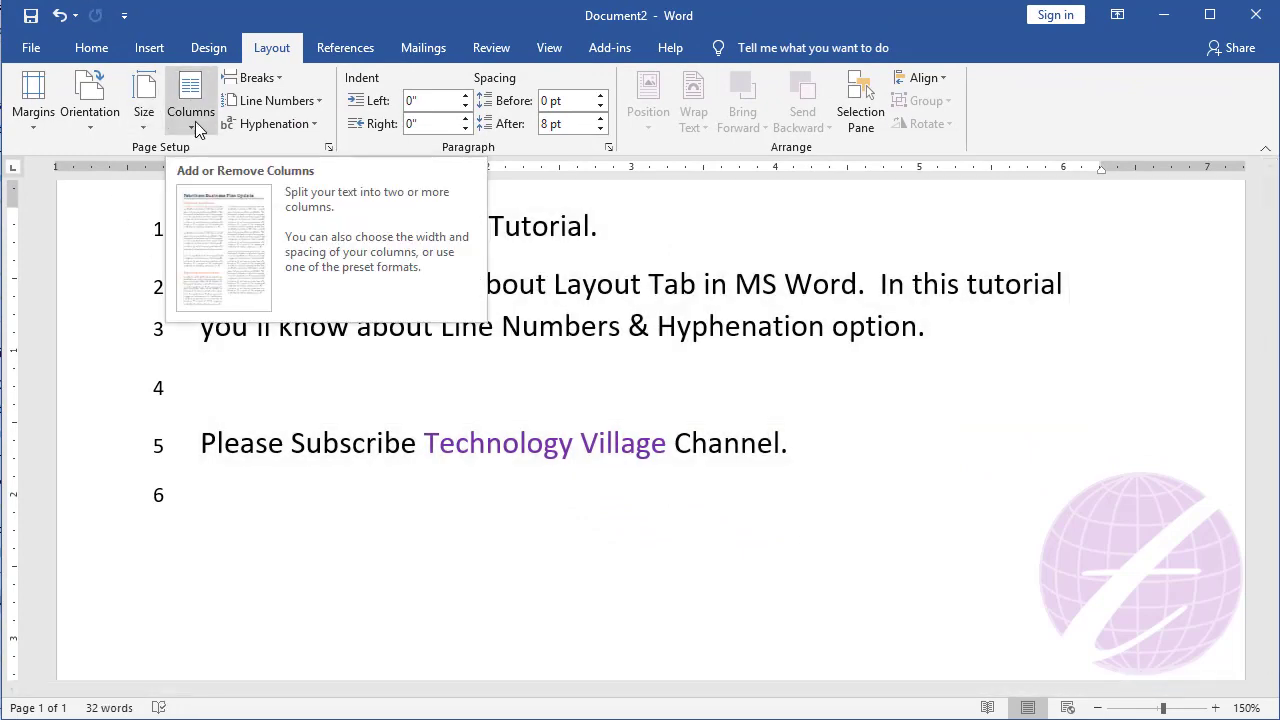
left_click(275, 79)
key("Escape")
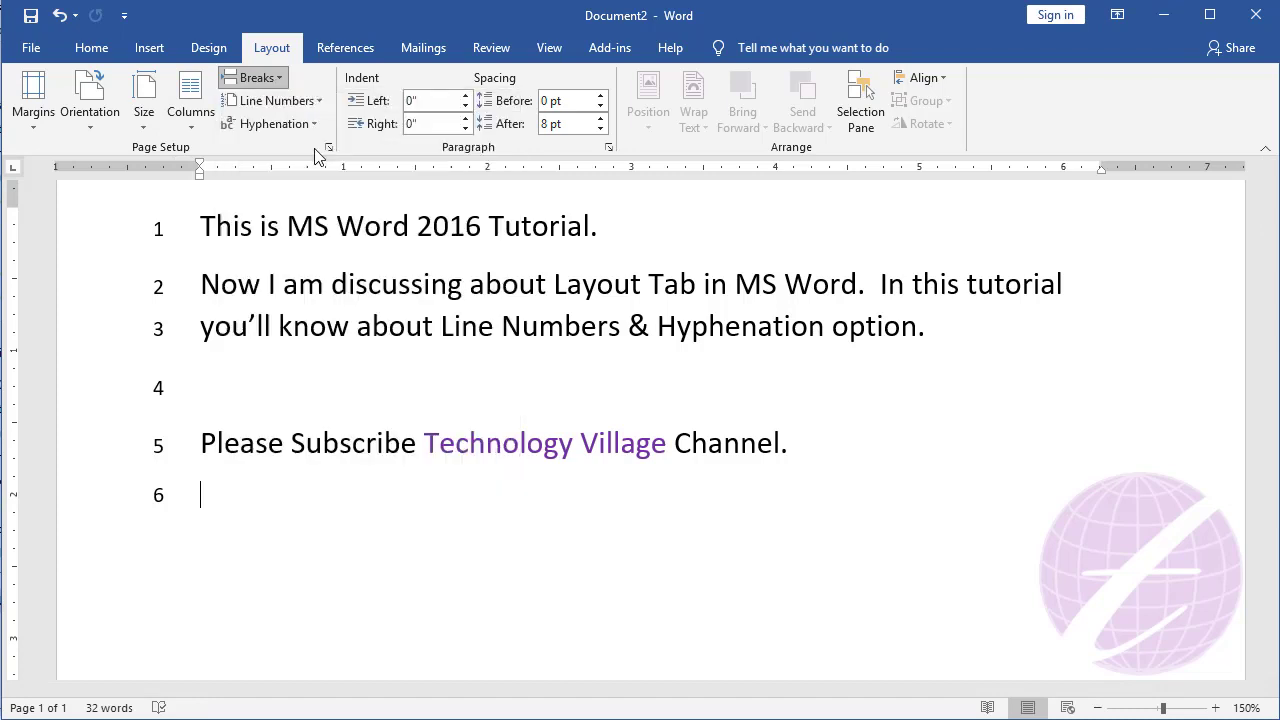
key("ctrl+v")
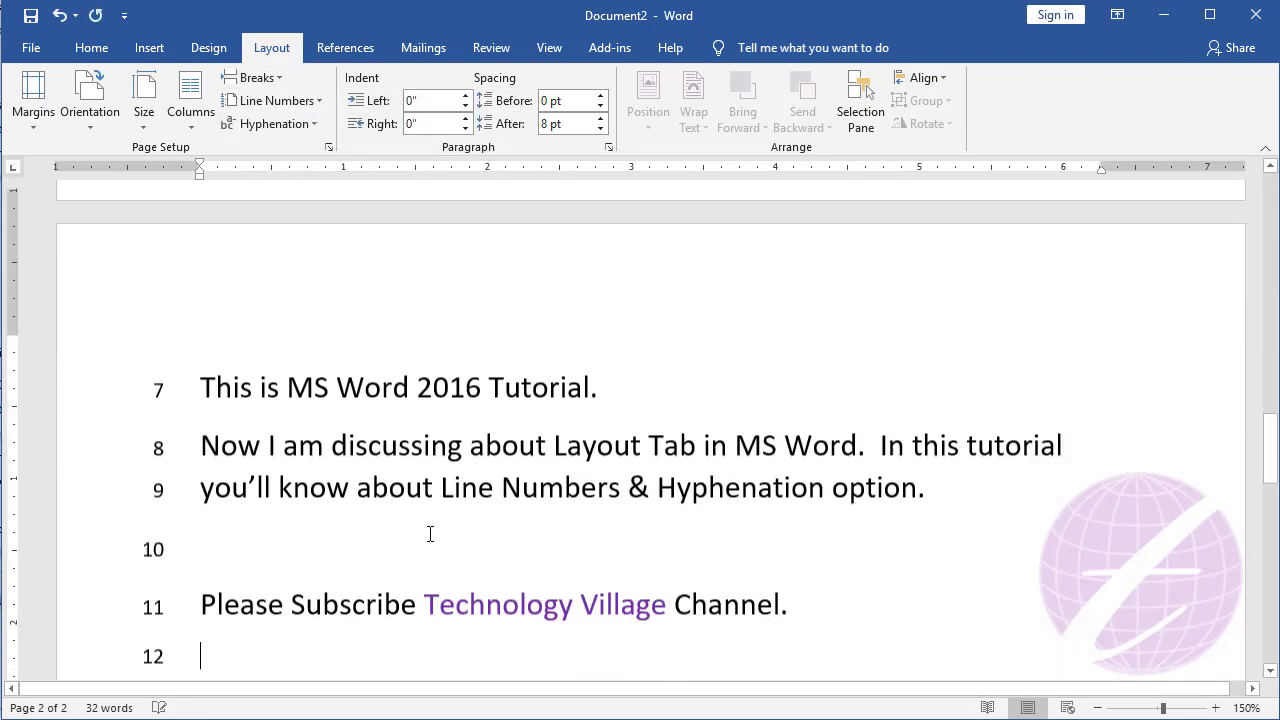
left_click(197, 356)
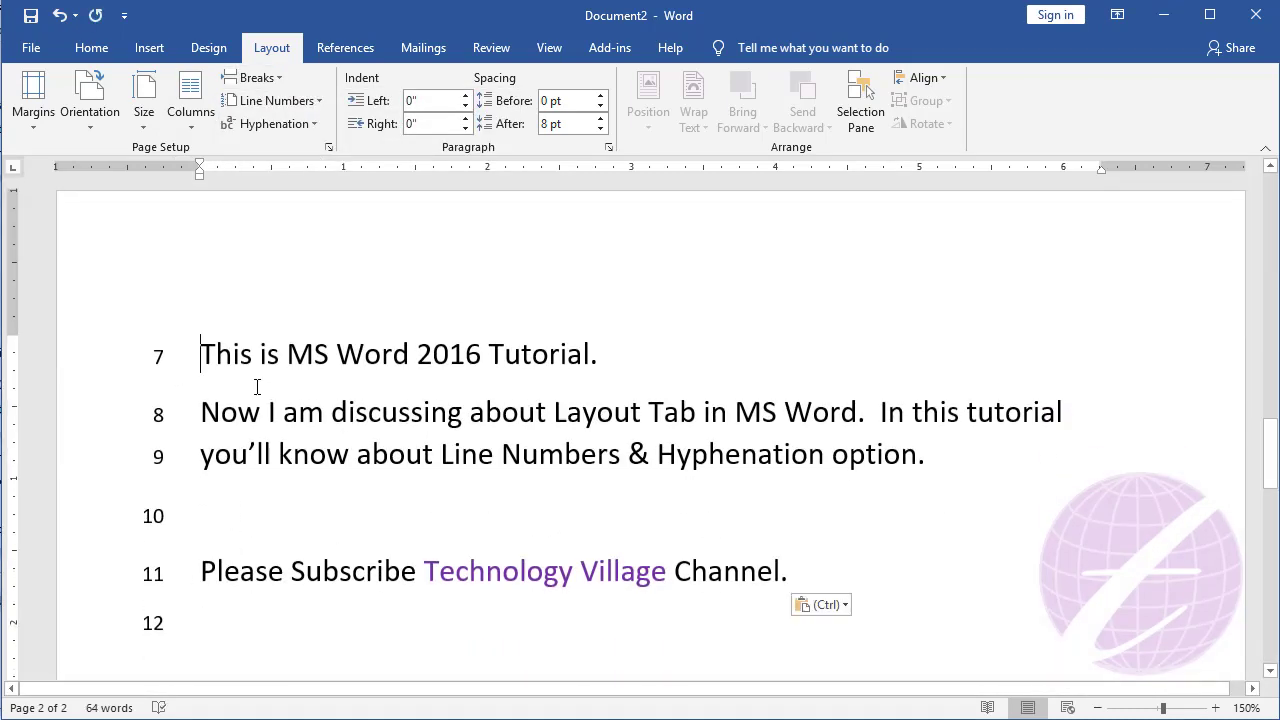
left_click(318, 108)
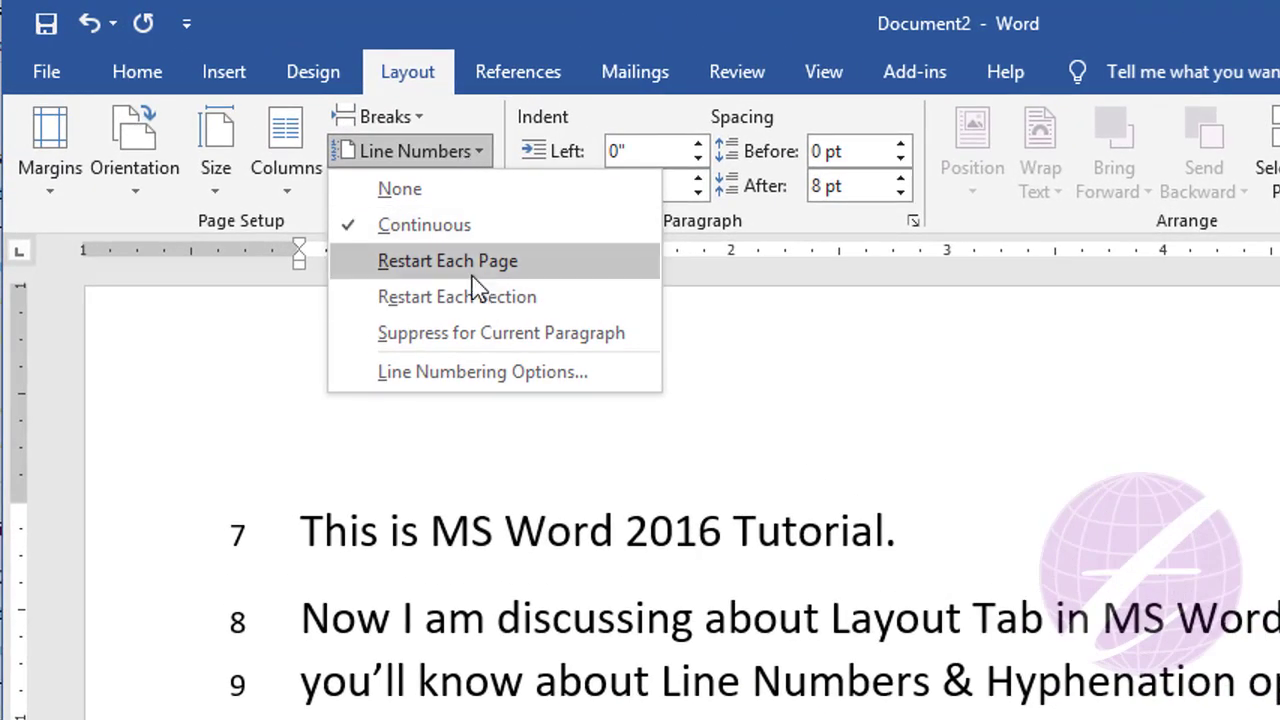
Step: Restart line numbering each page so page 2 reads 1–6, then return to page 1
left_click(474, 271)
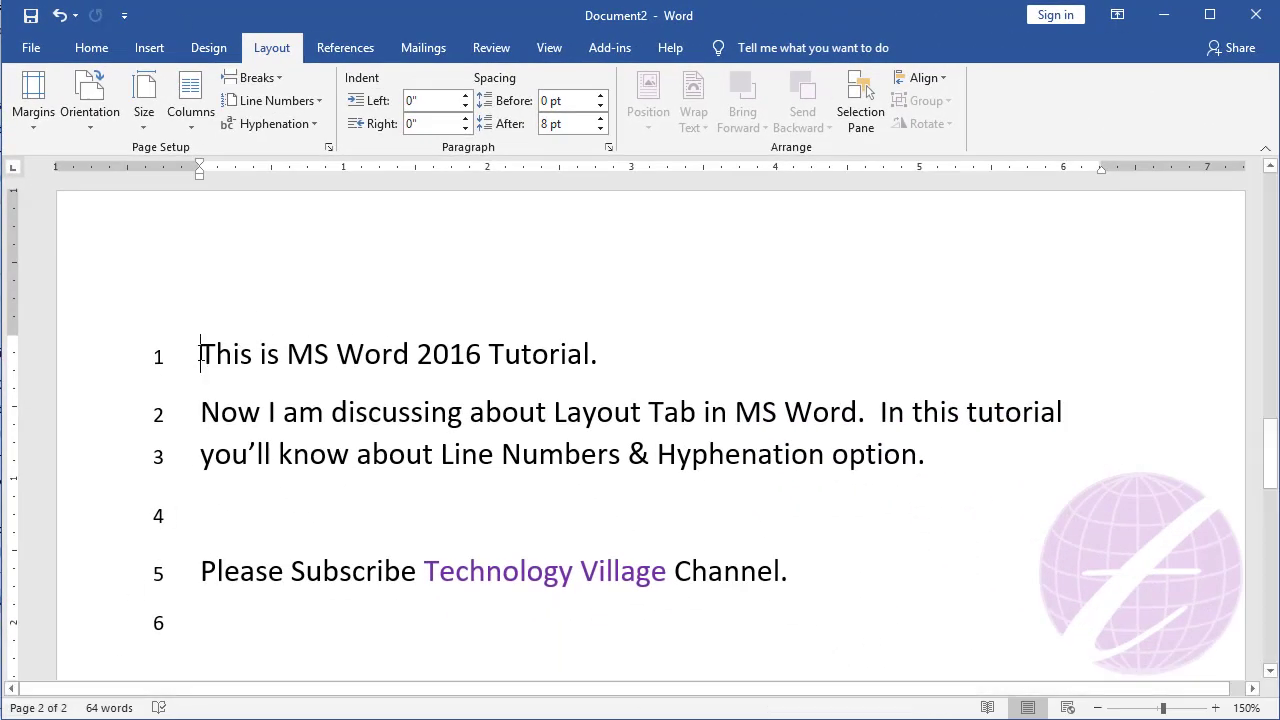
scroll(372, 411, "up", 4)
scroll(371, 414, "up", 8)
scroll(371, 417, "up", 4)
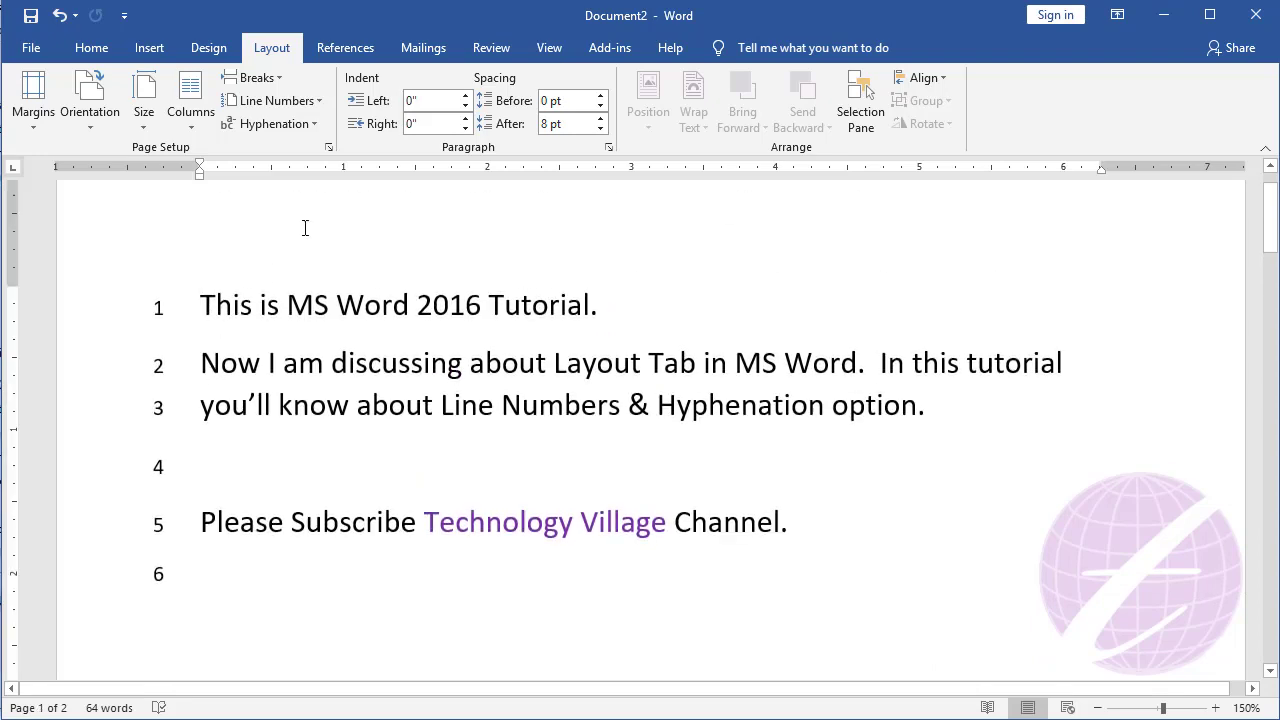
left_click(305, 104)
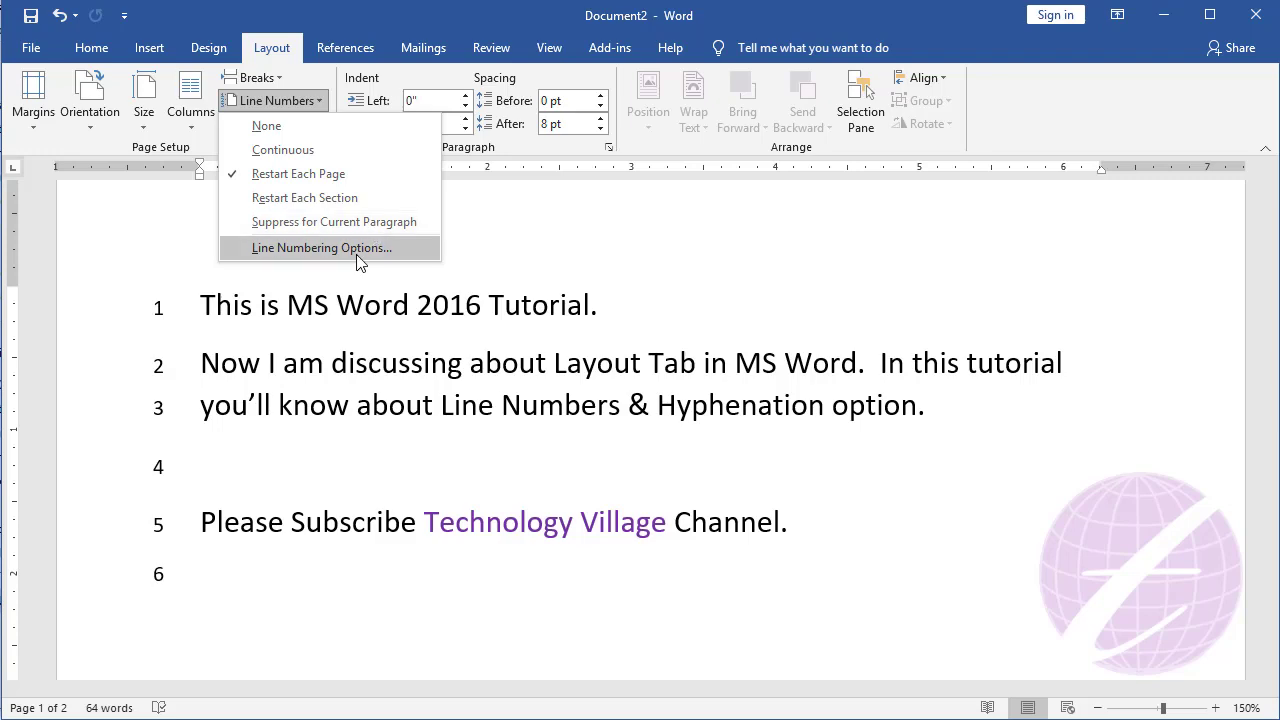
Step: Set Line Numbers to None, leaving Page Setup unchanged, and return to the document's start
left_click(358, 250)
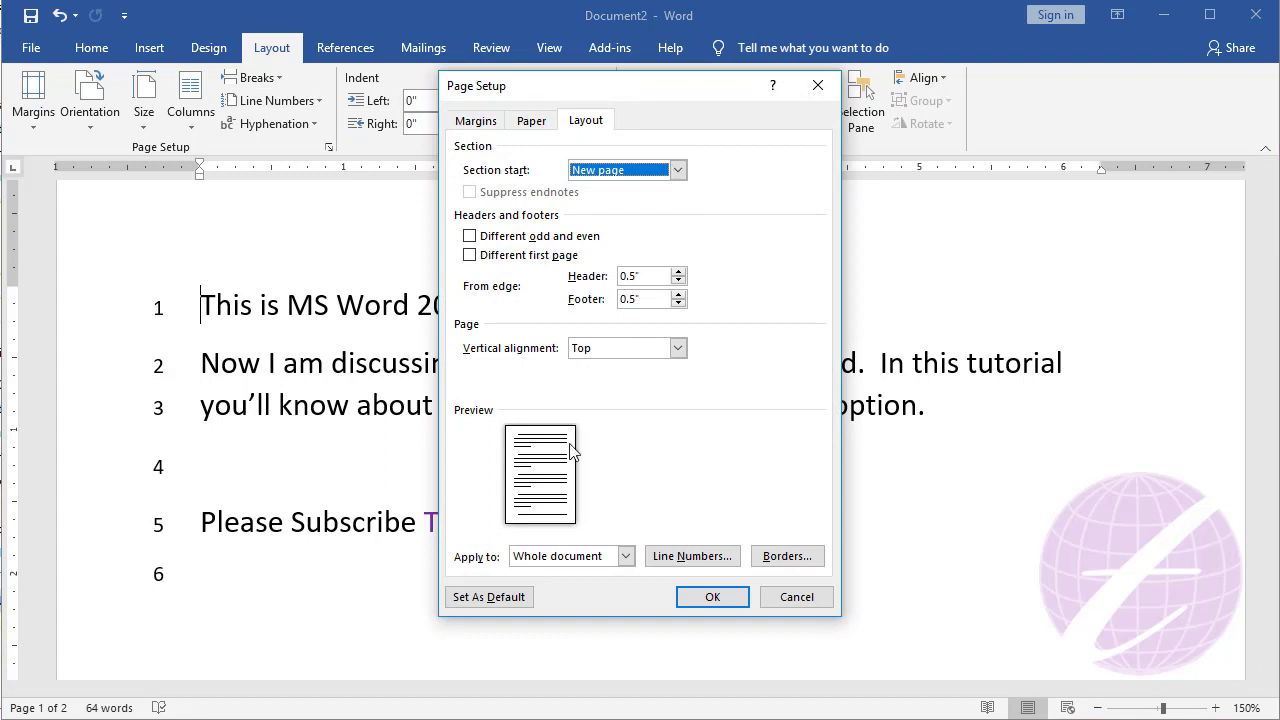
left_click(792, 602)
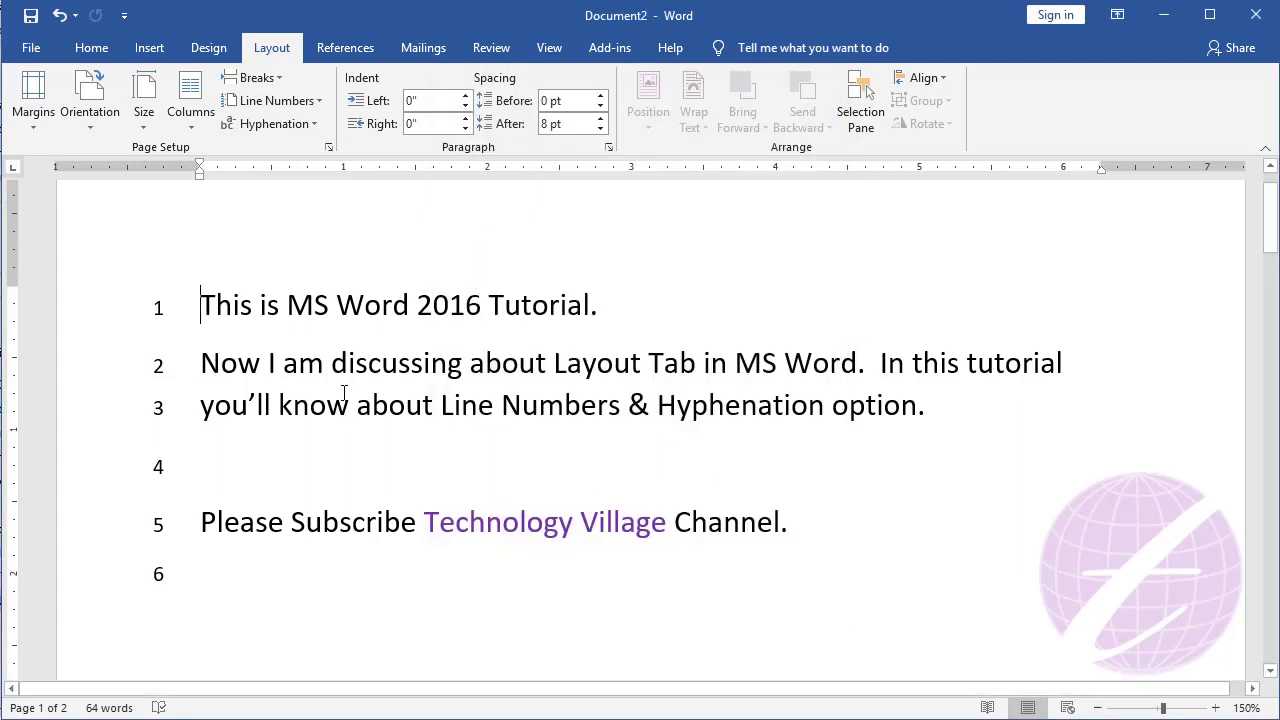
left_click(280, 100)
left_click(259, 129)
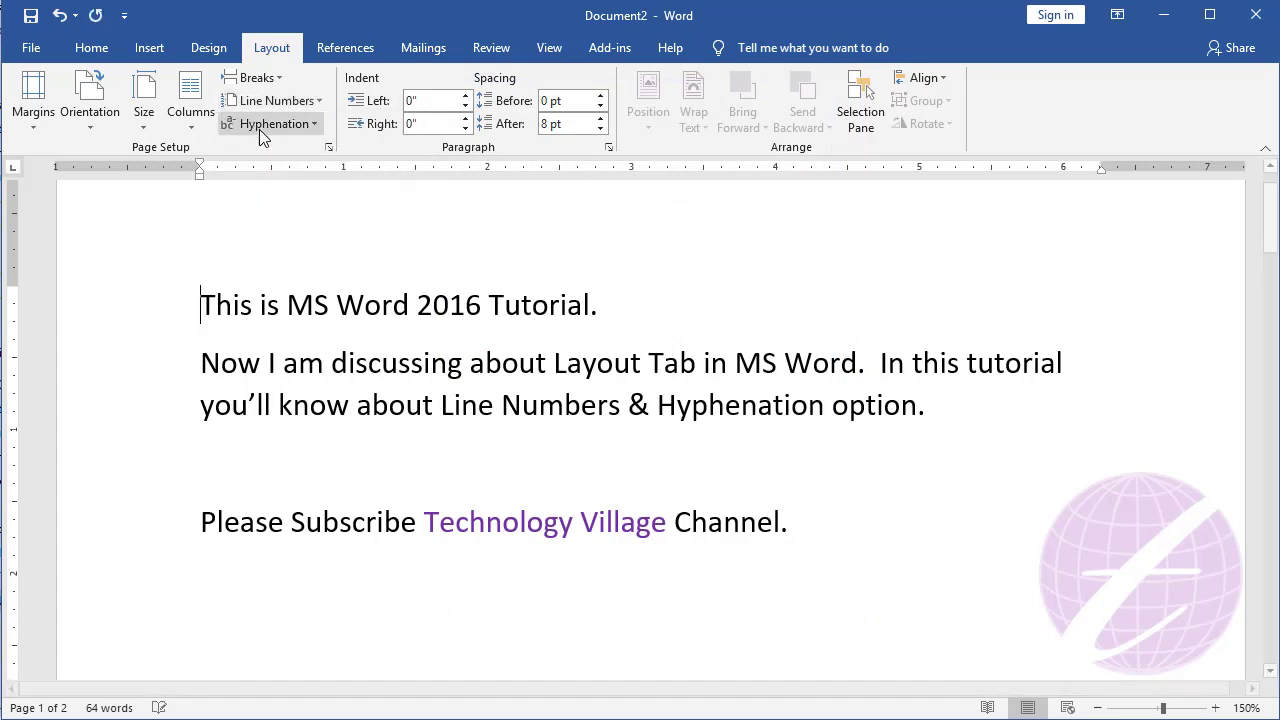
scroll(263, 266, "down", 3)
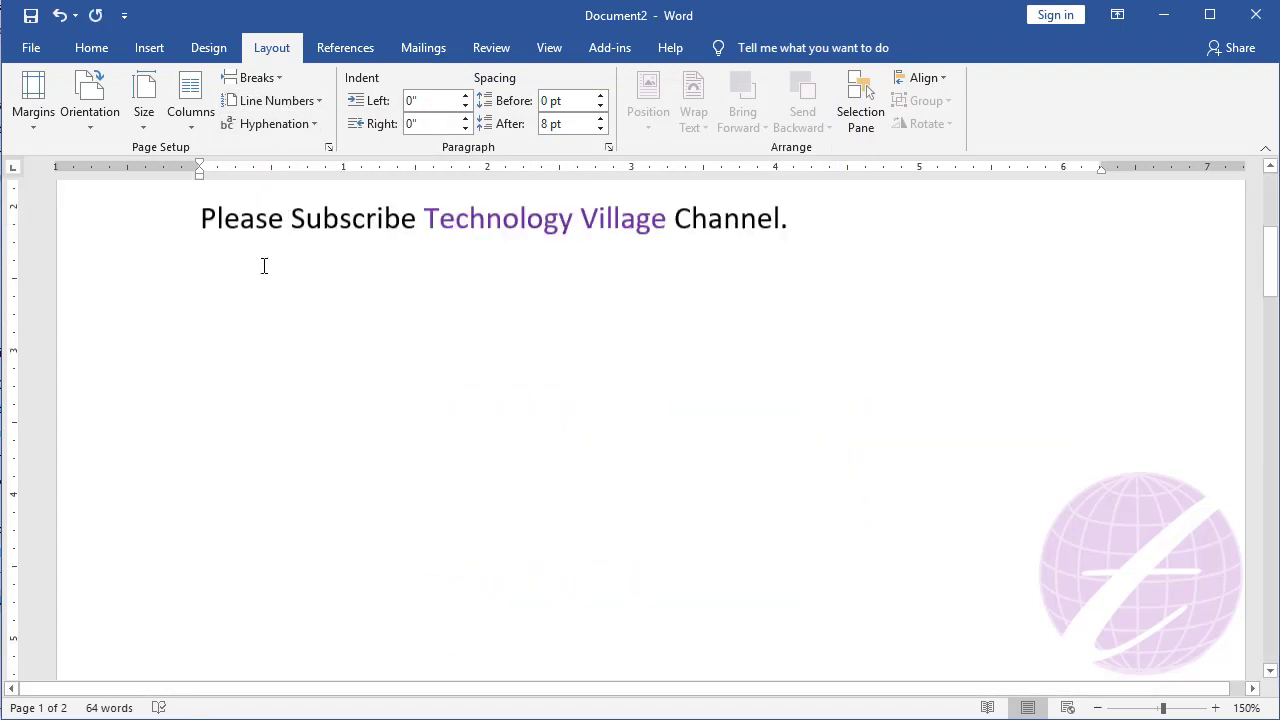
scroll(251, 294, "down", 8)
scroll(280, 350, "down", 5)
scroll(296, 409, "up", 2)
scroll(296, 409, "up", 1)
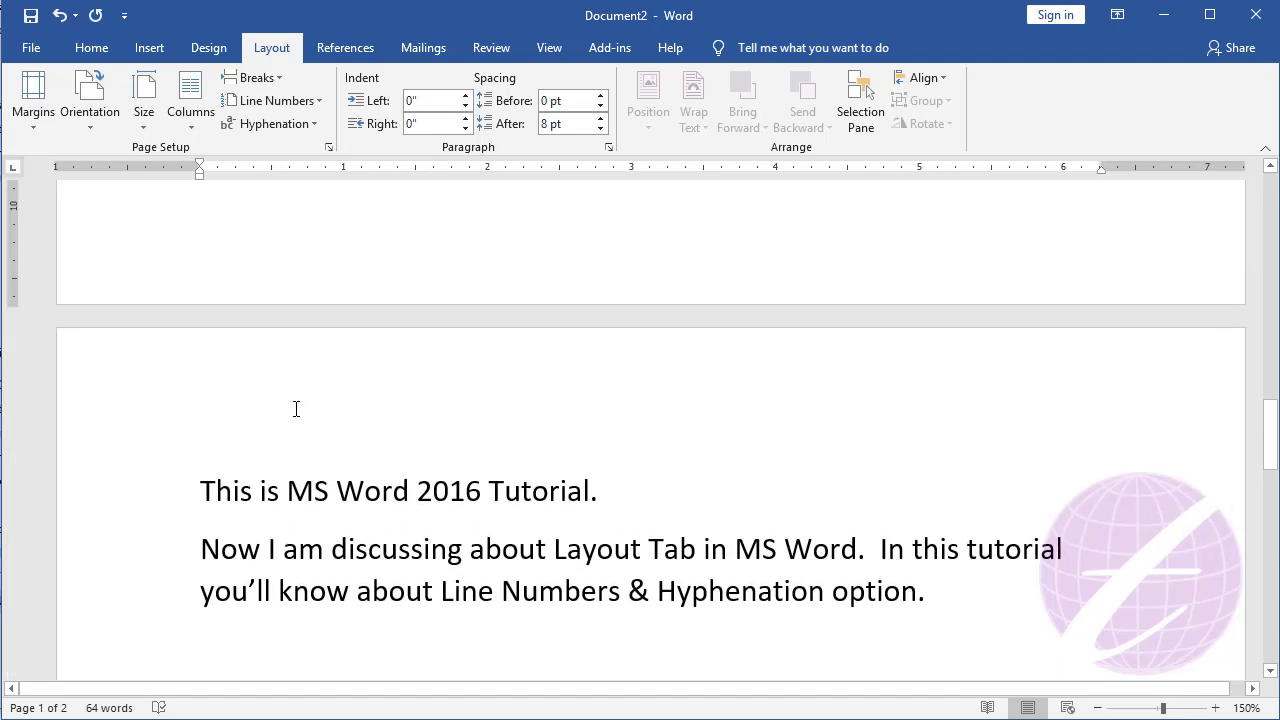
key("ctrl+Home")
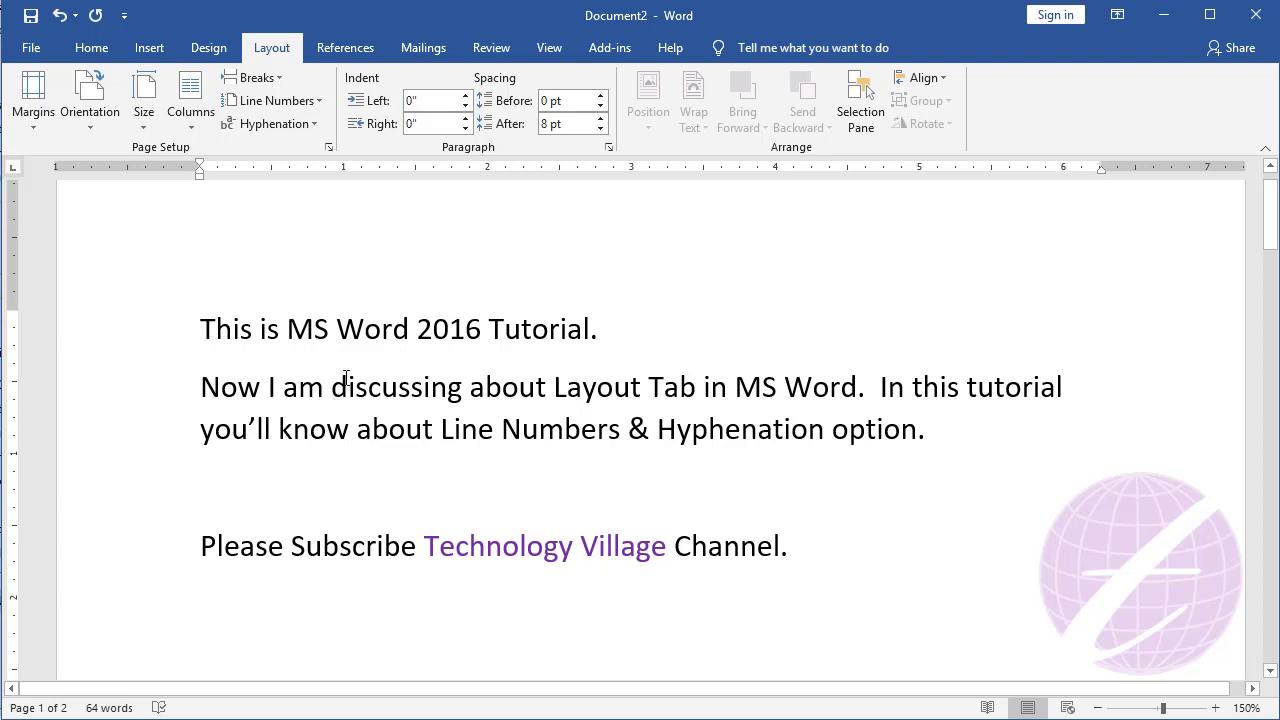
Step: Justify all the text in the document
key("ctrl+a")
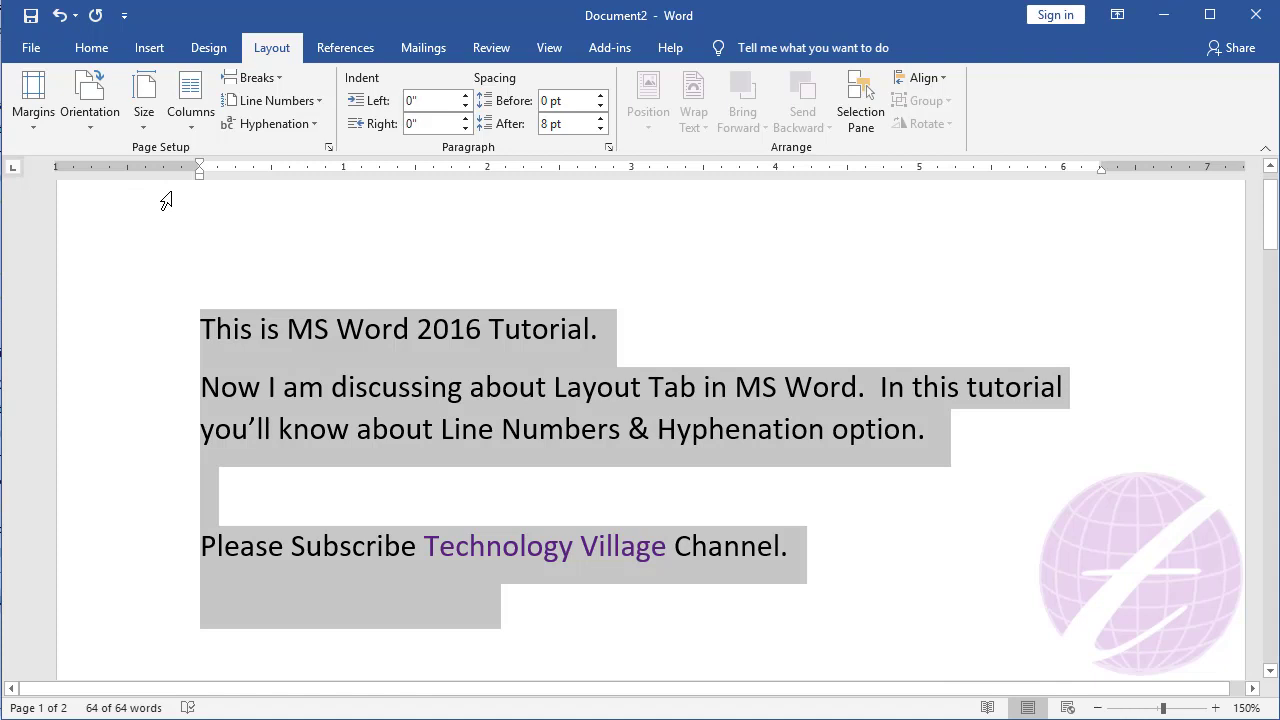
left_click(93, 50)
left_click(526, 119)
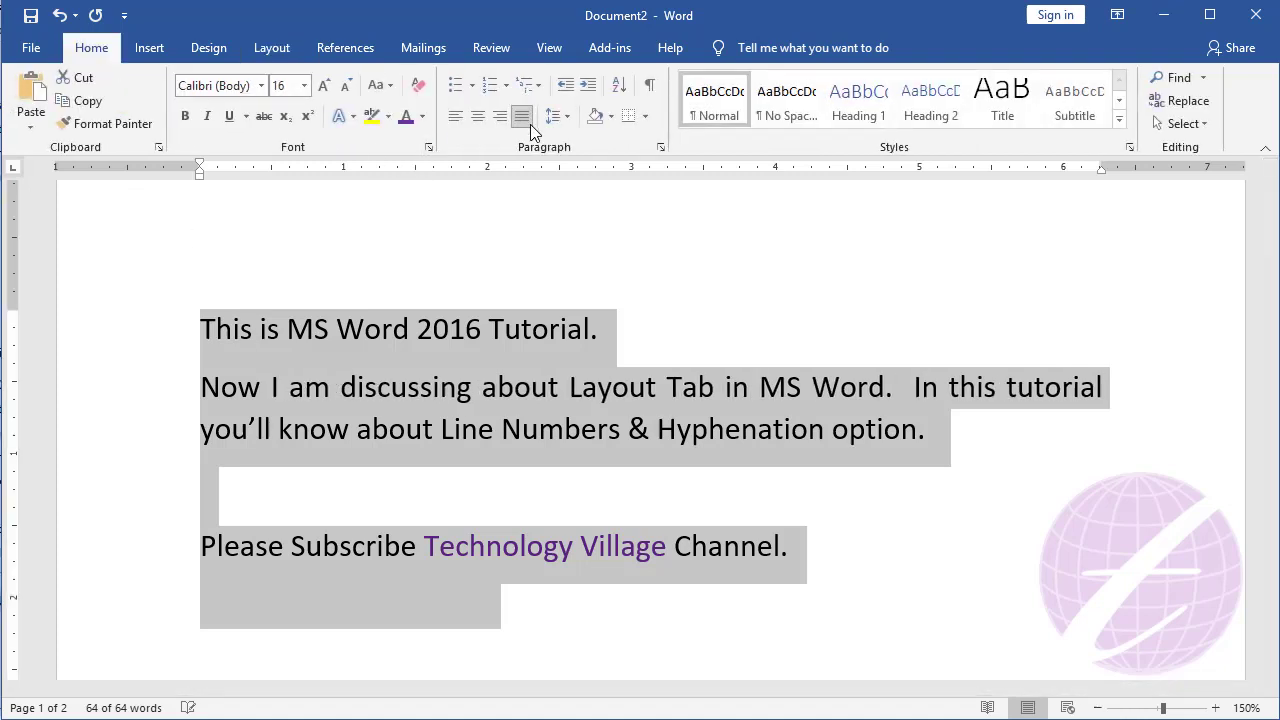
left_click(857, 387)
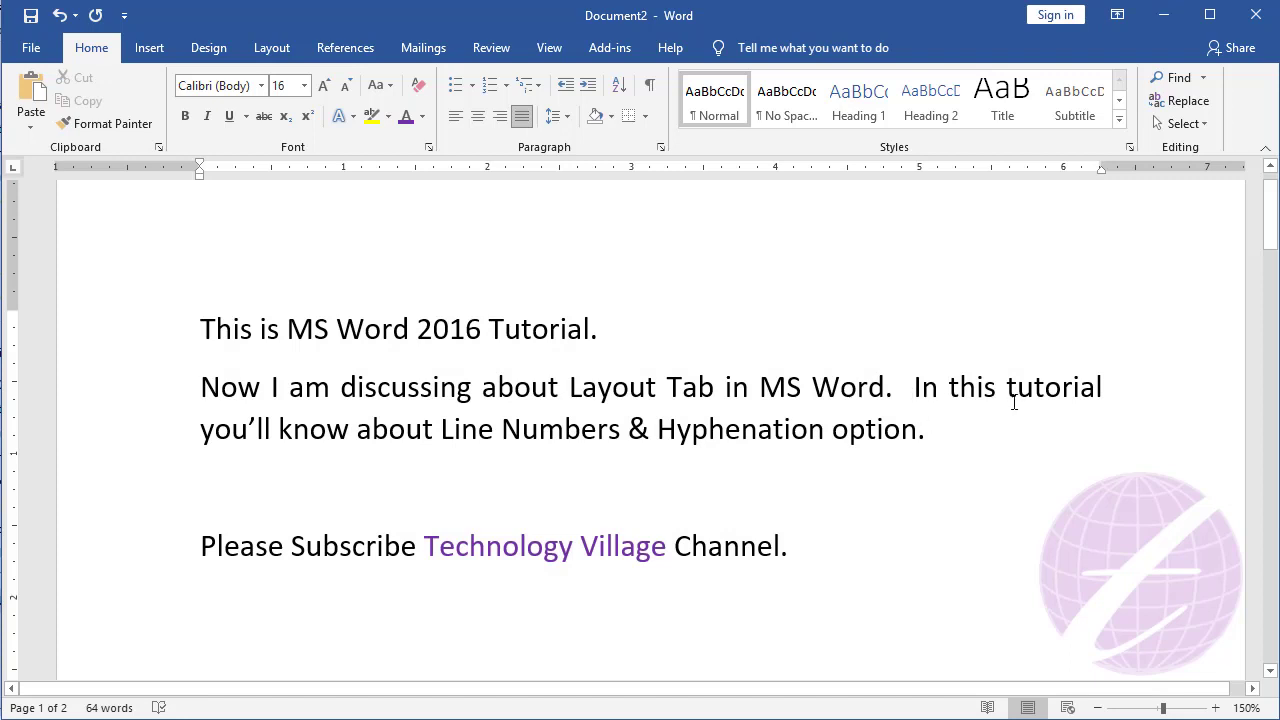
Step: Paste two copies of the 'Now I am discussing' paragraph after 'option.', repeating it three times
left_click(1063, 387)
mouse_move(879, 432)
left_mouse_down()
mouse_move(306, 420)
mouse_move(194, 383)
left_mouse_up()
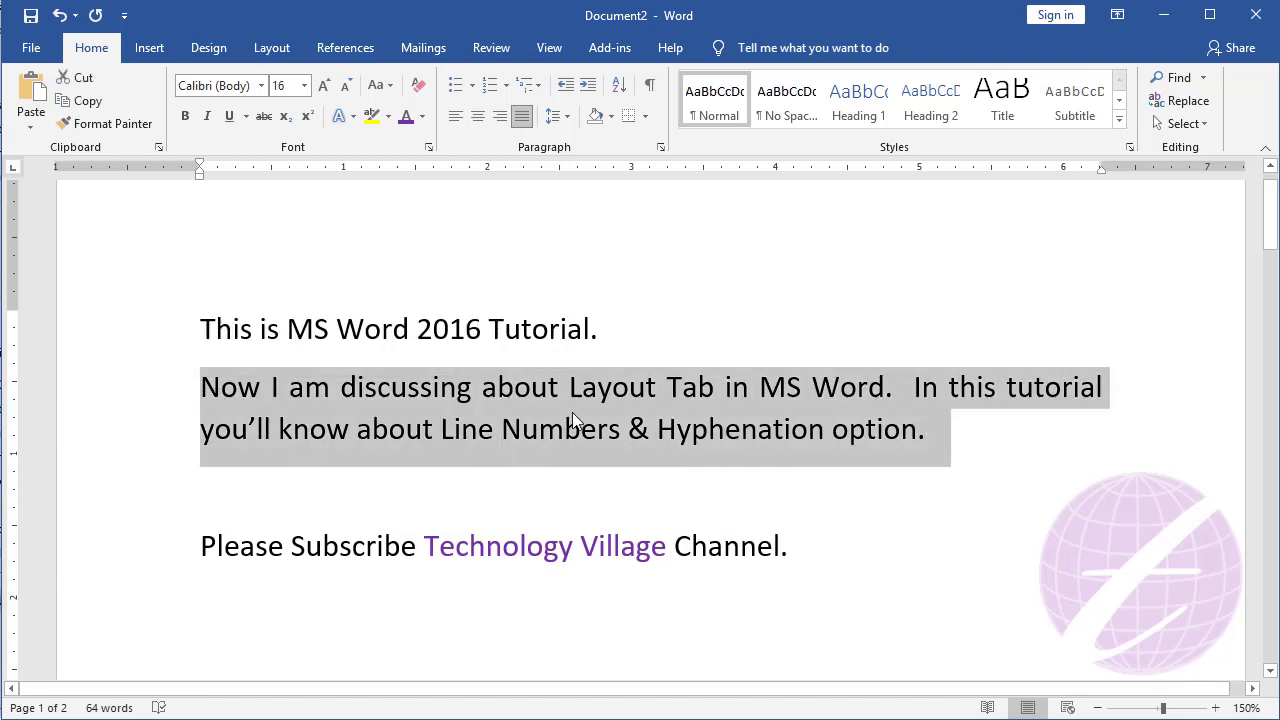
left_click(978, 435)
type("Now I am discussing about Layout Tab in MS Word.  In this tutorial you’ll know about Line Numbers & Hyphenation option.")
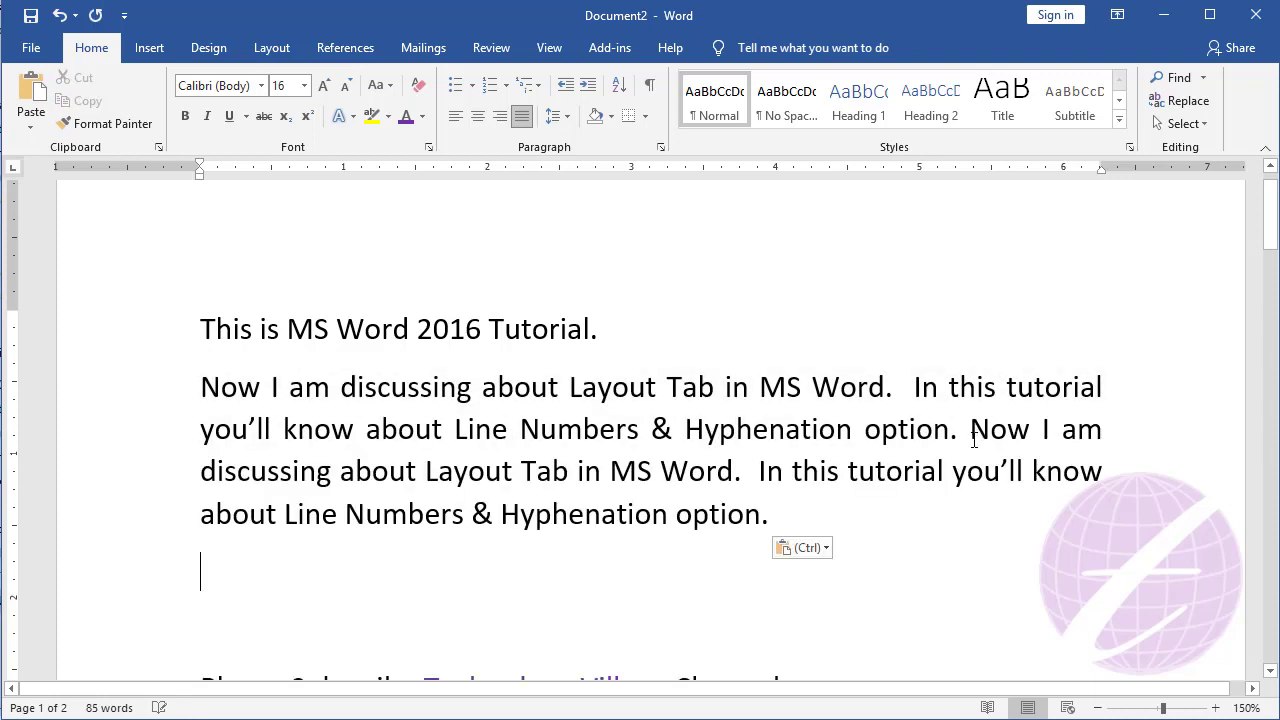
left_click(832, 516)
type("Now I am discussing about Layout Tab in MS Word.  In this tutorial you’ll know about Line Numbers & Hyphenation option.")
left_click(603, 471)
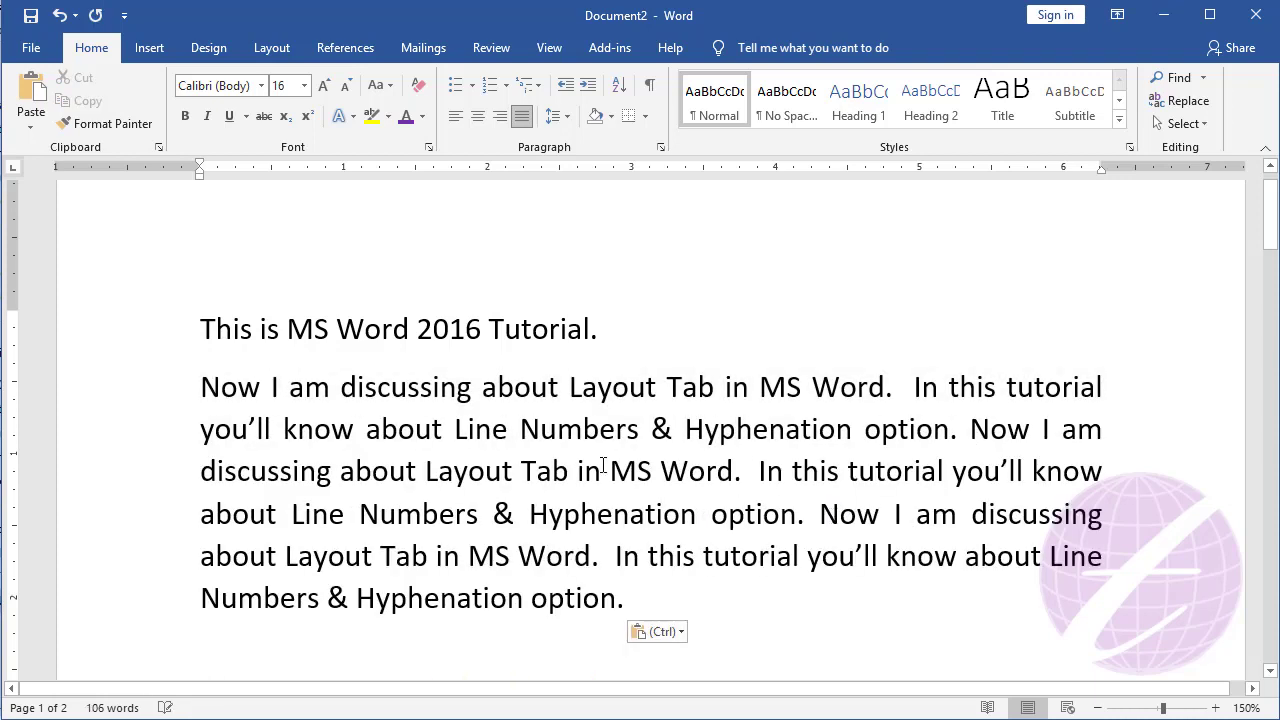
key("ctrl")
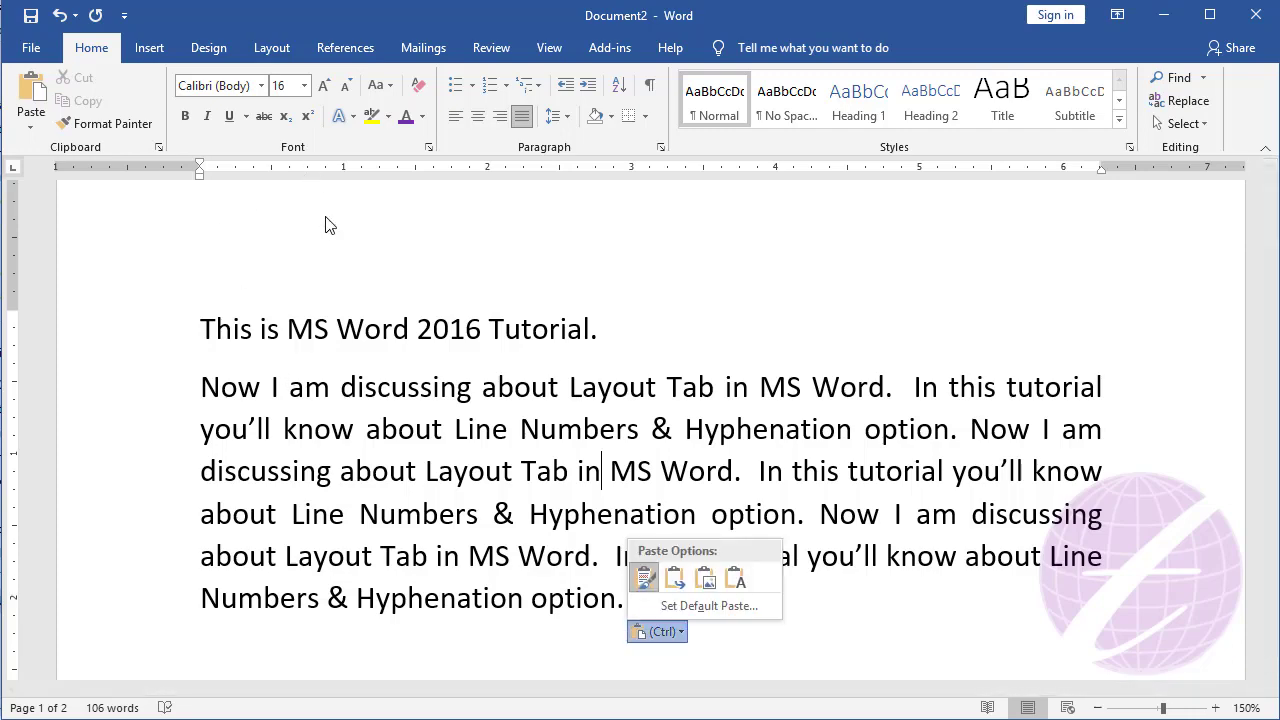
key("Escape")
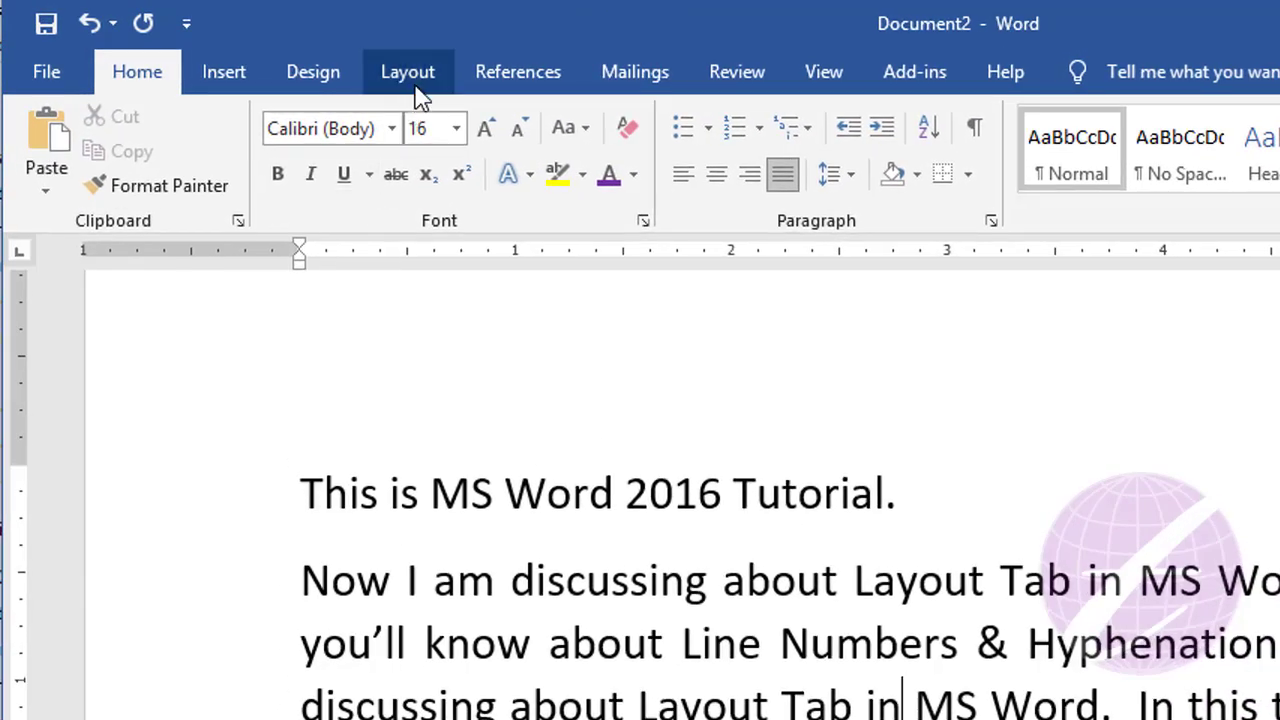
left_click(272, 52)
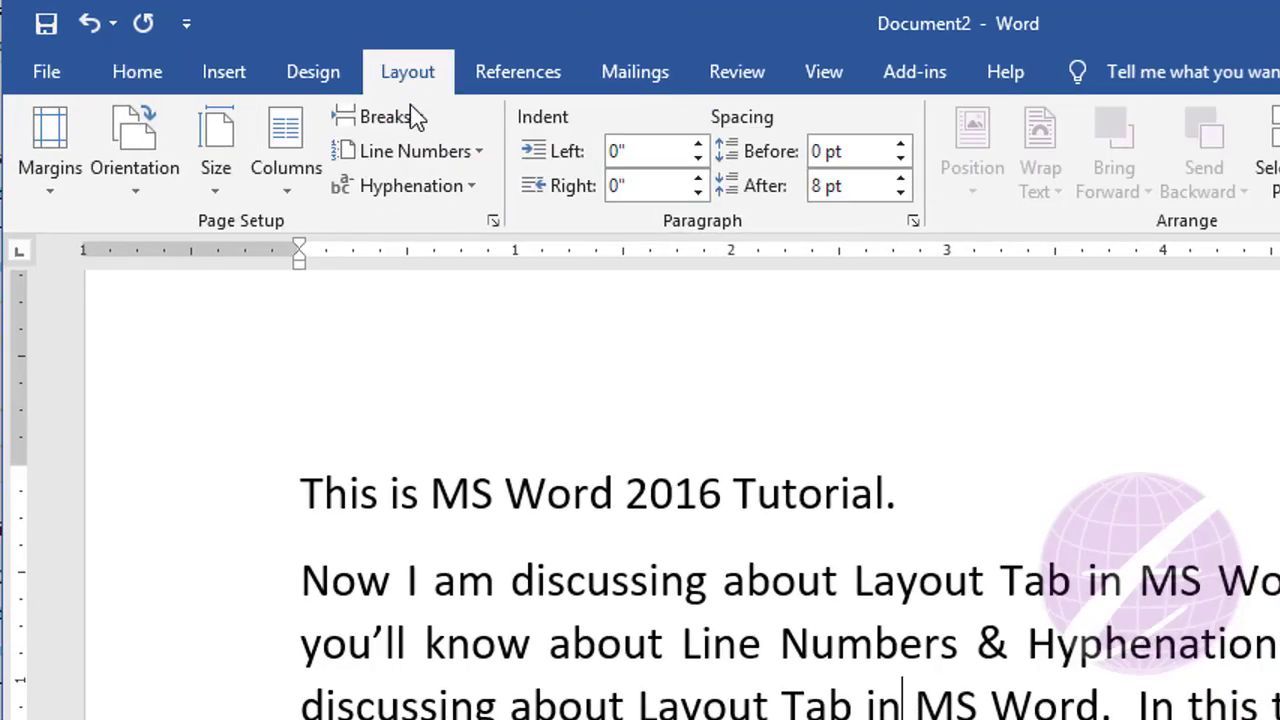
Step: Turn on Automatic hyphenation and check the word now split as 'dis-cussing'
left_click(419, 194)
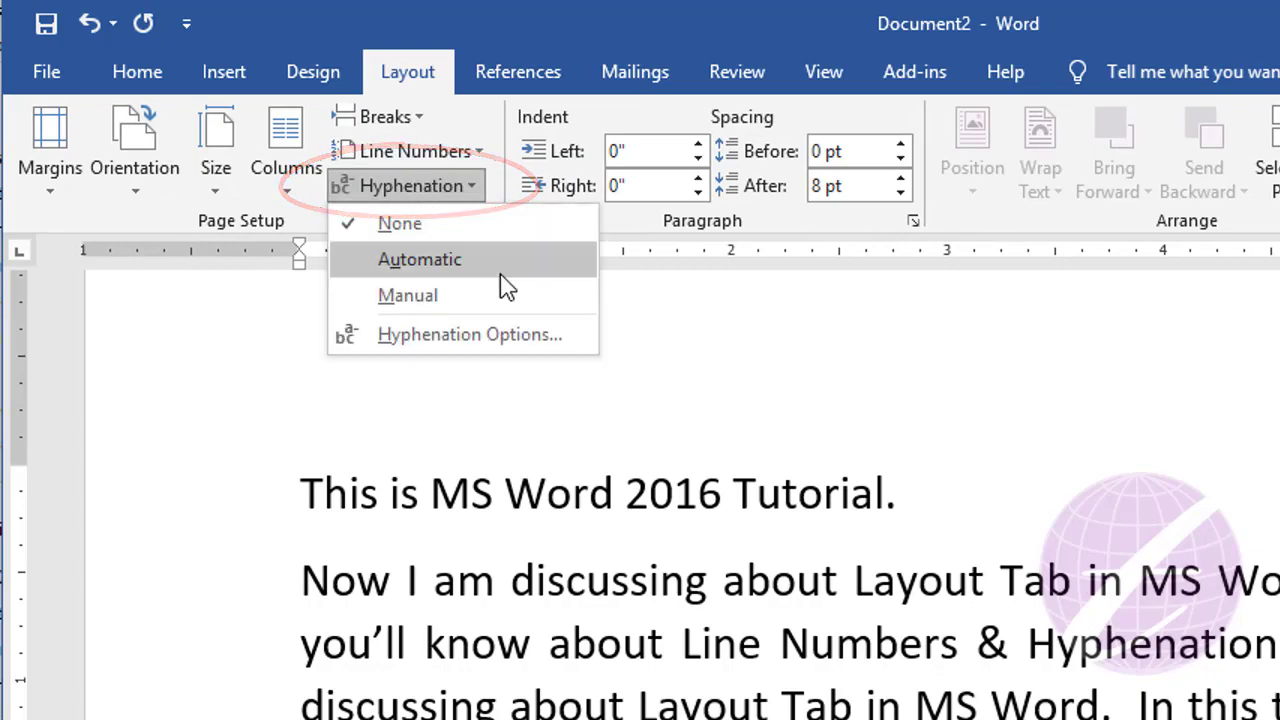
left_click(460, 262)
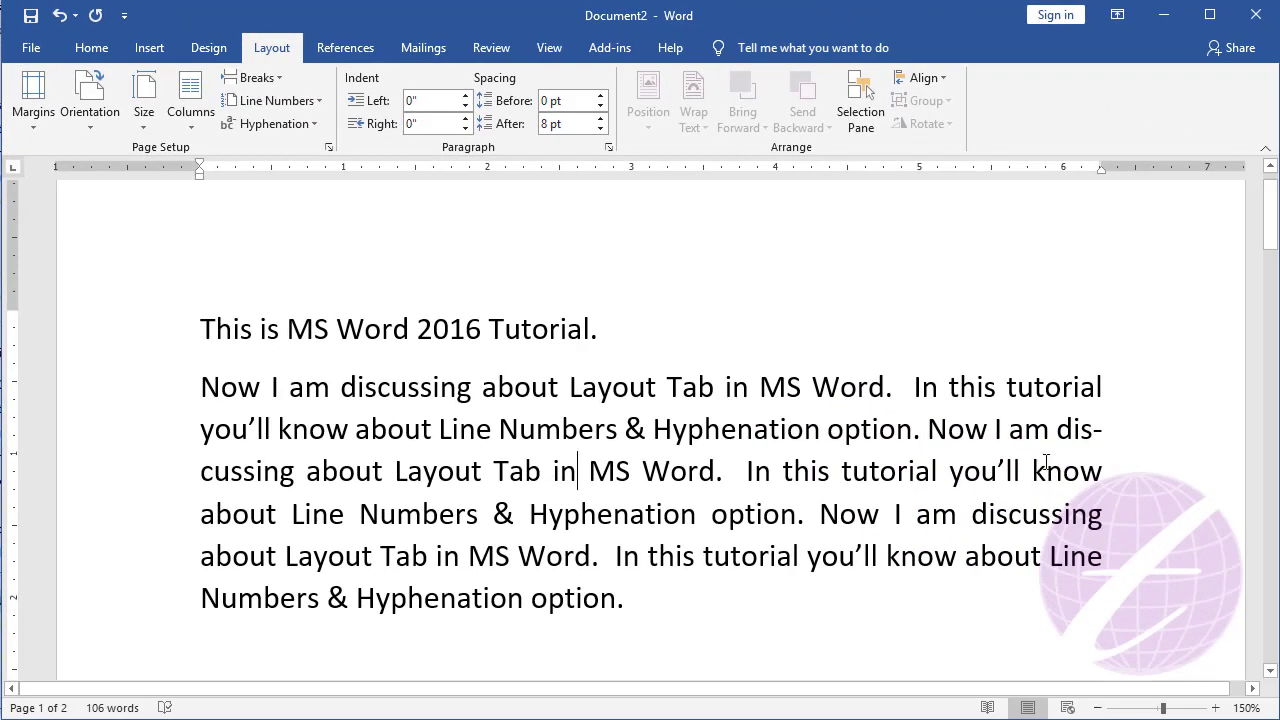
left_click_drag(1059, 432, 1094, 433)
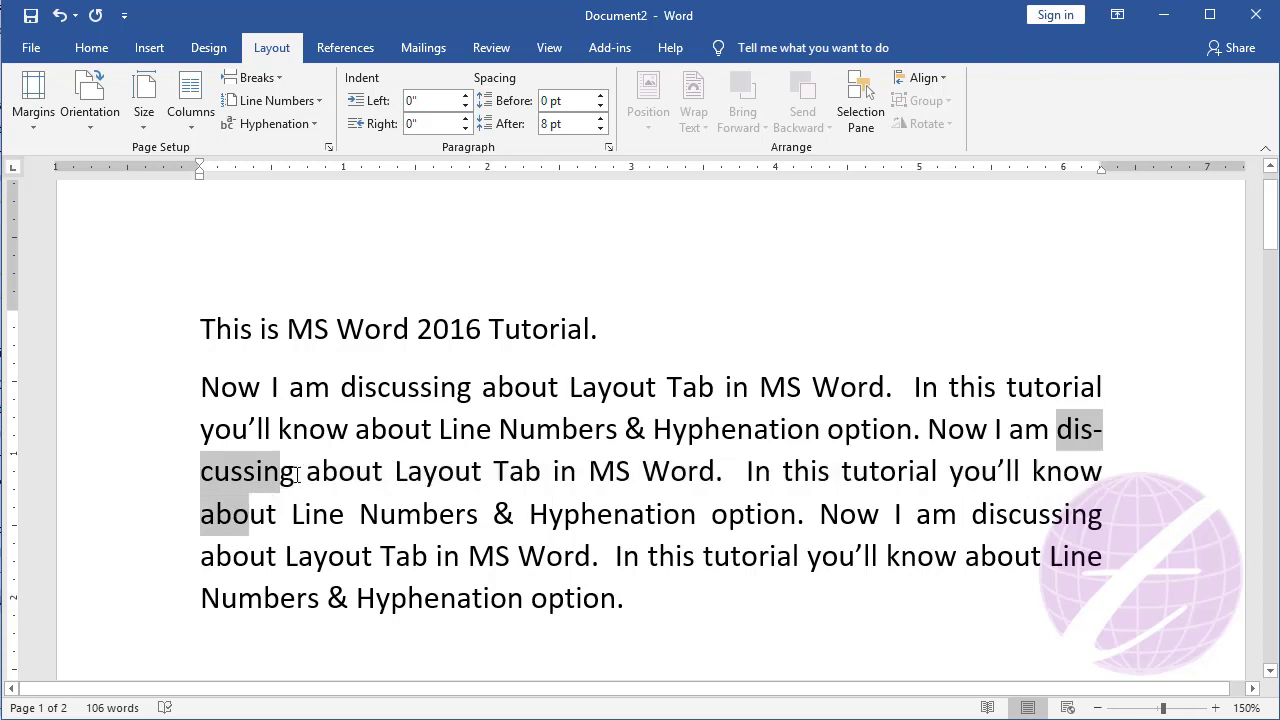
left_click_drag(1094, 433, 297, 475)
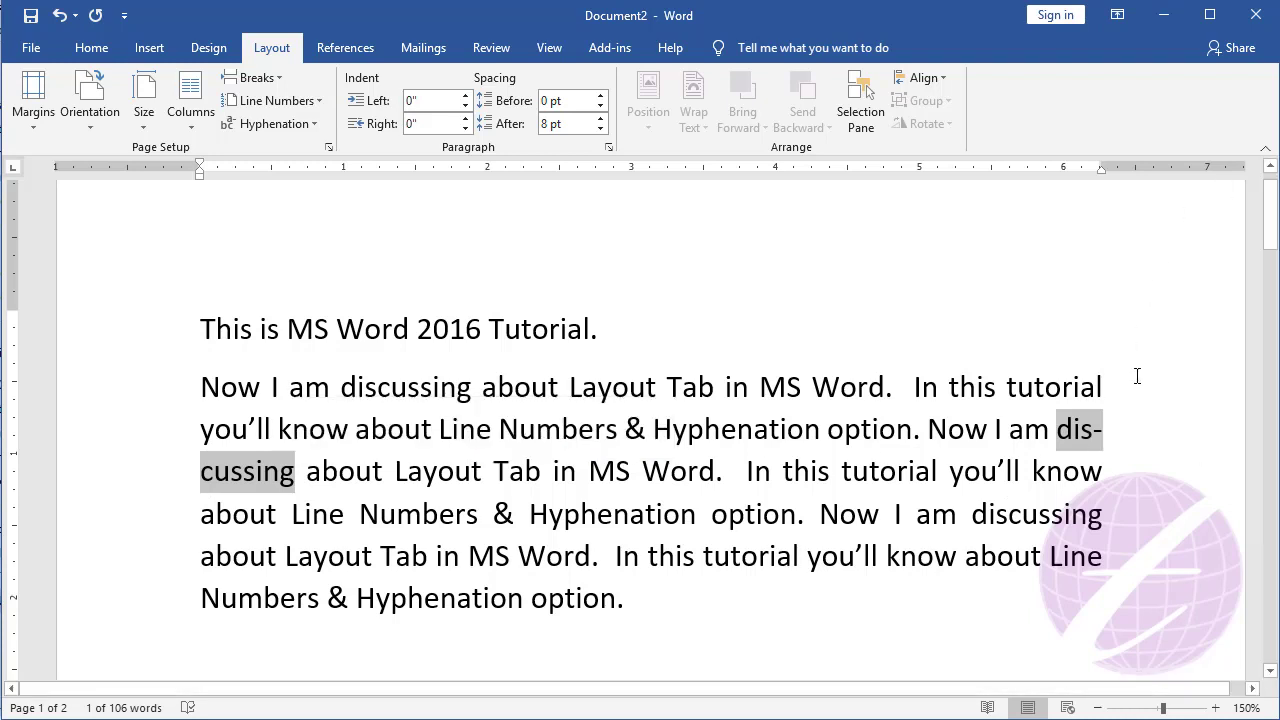
left_click(1092, 440)
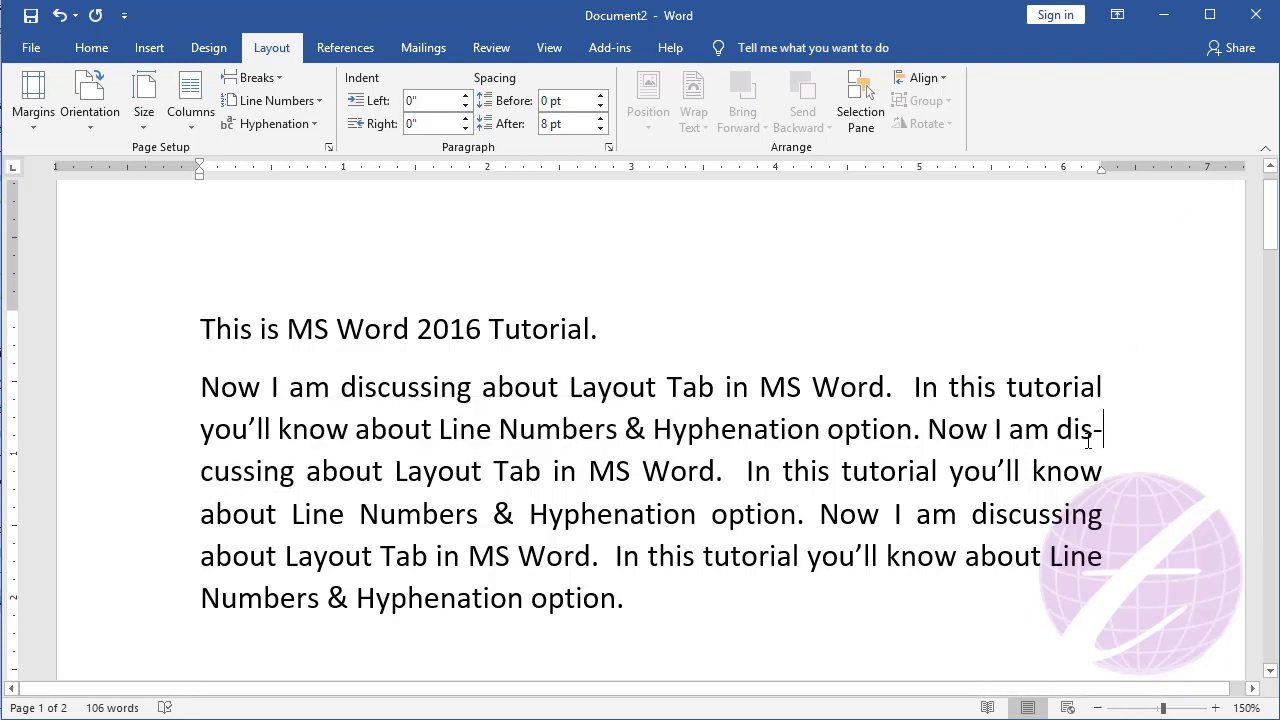
left_click(278, 125)
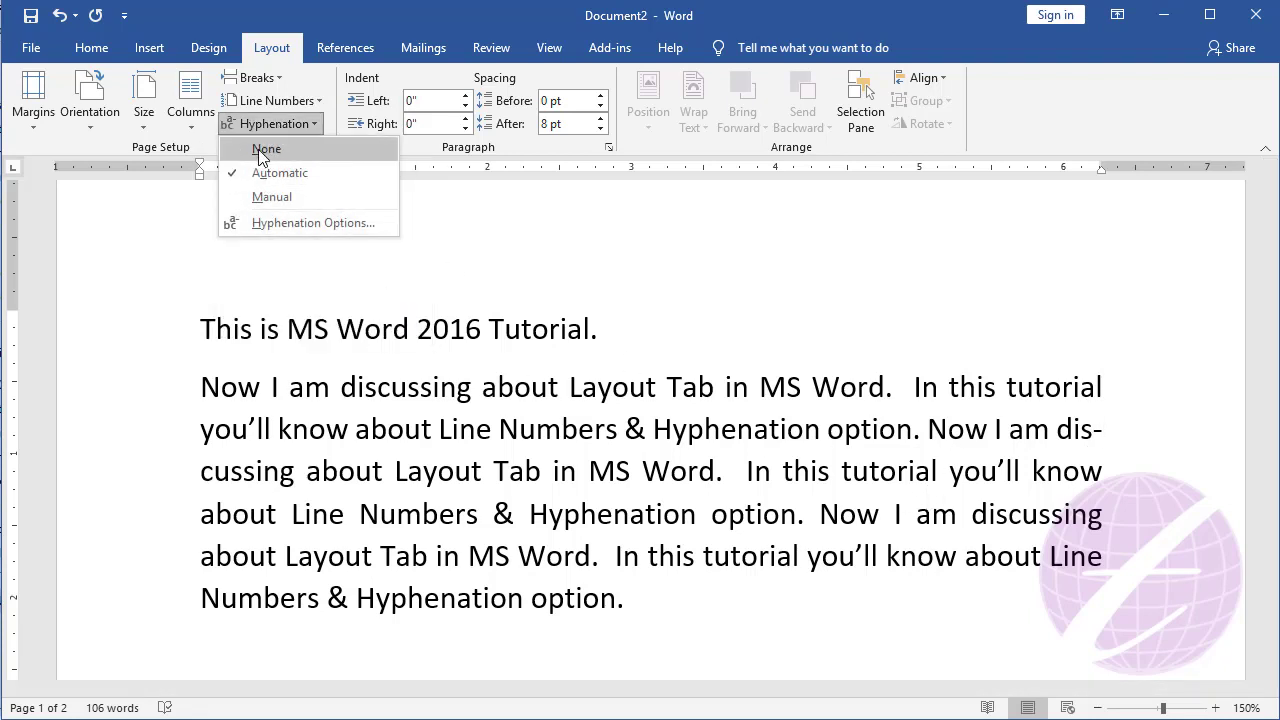
Step: Set hyphenation to None so 'discussing' is whole, and cancel Hyphenation Options unchanged
left_click(264, 150)
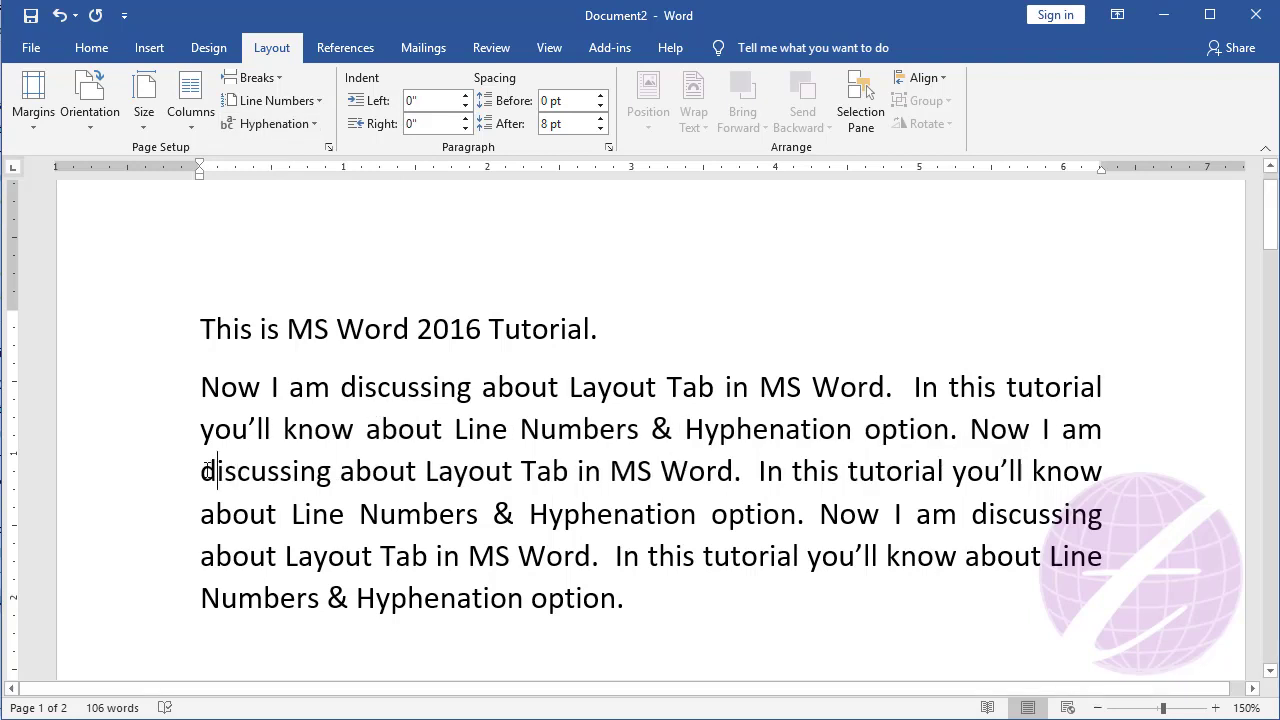
left_click_drag(205, 470, 331, 471)
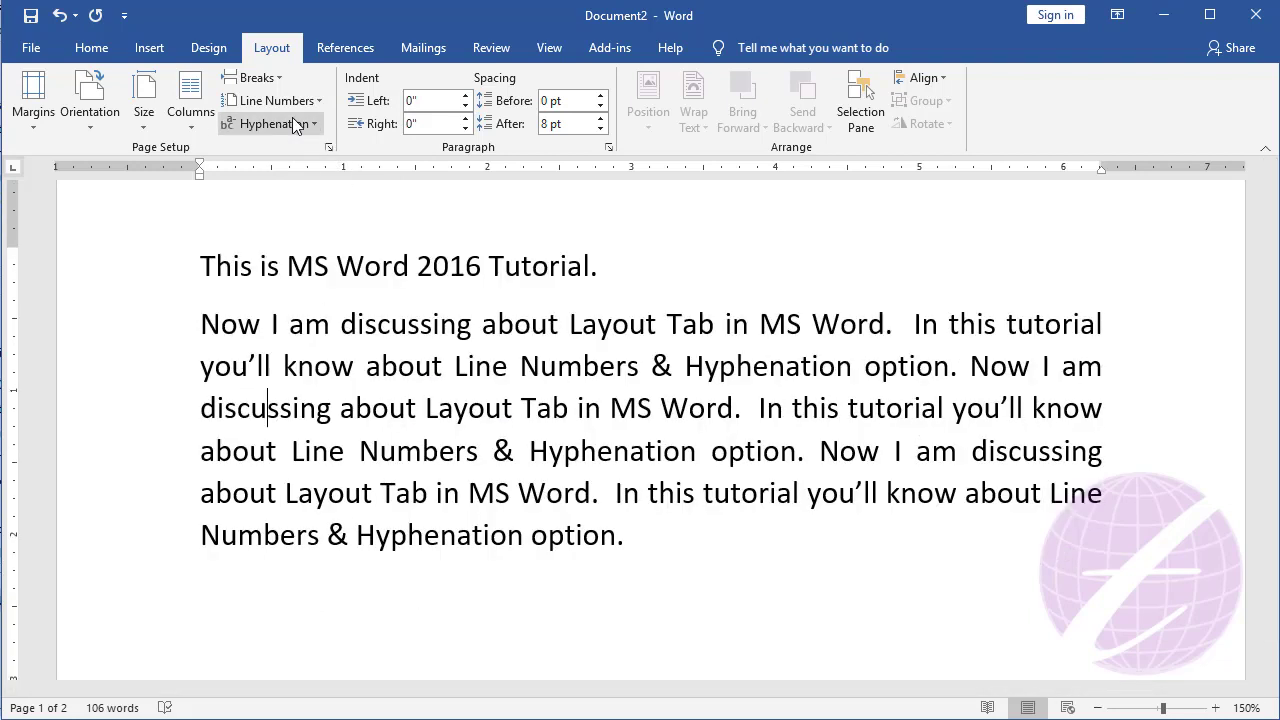
left_click(292, 117)
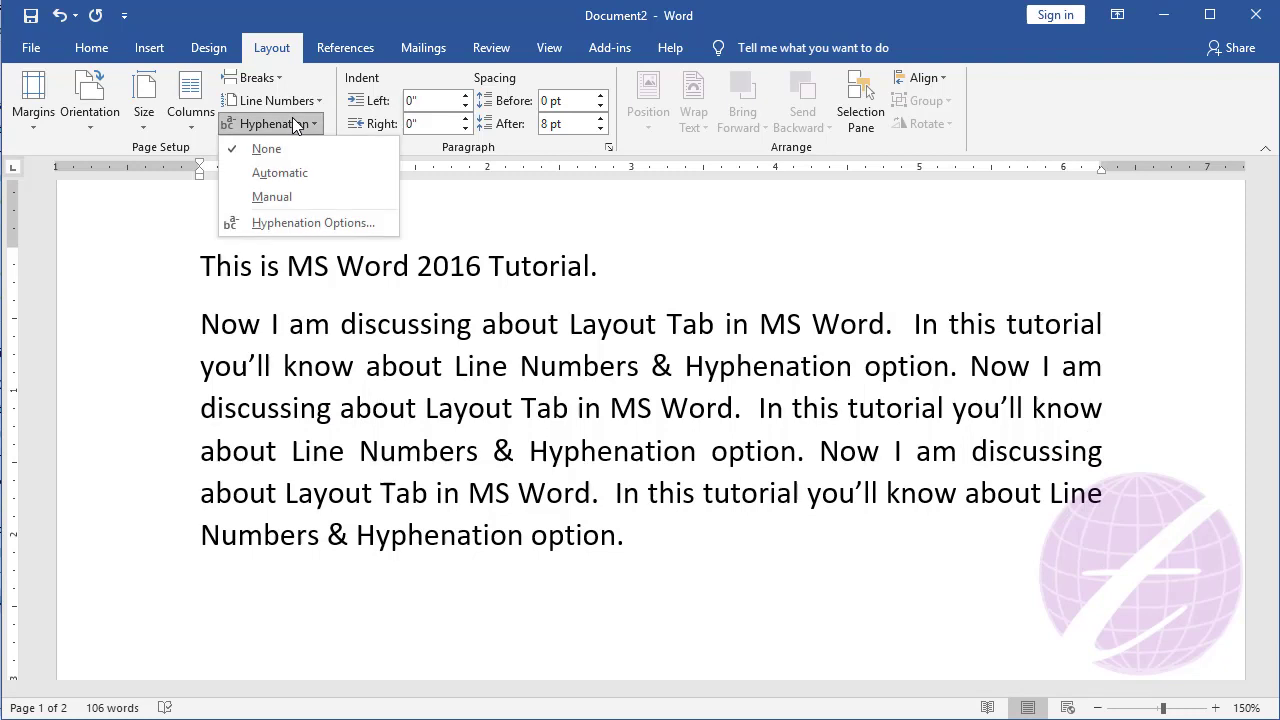
left_click(319, 228)
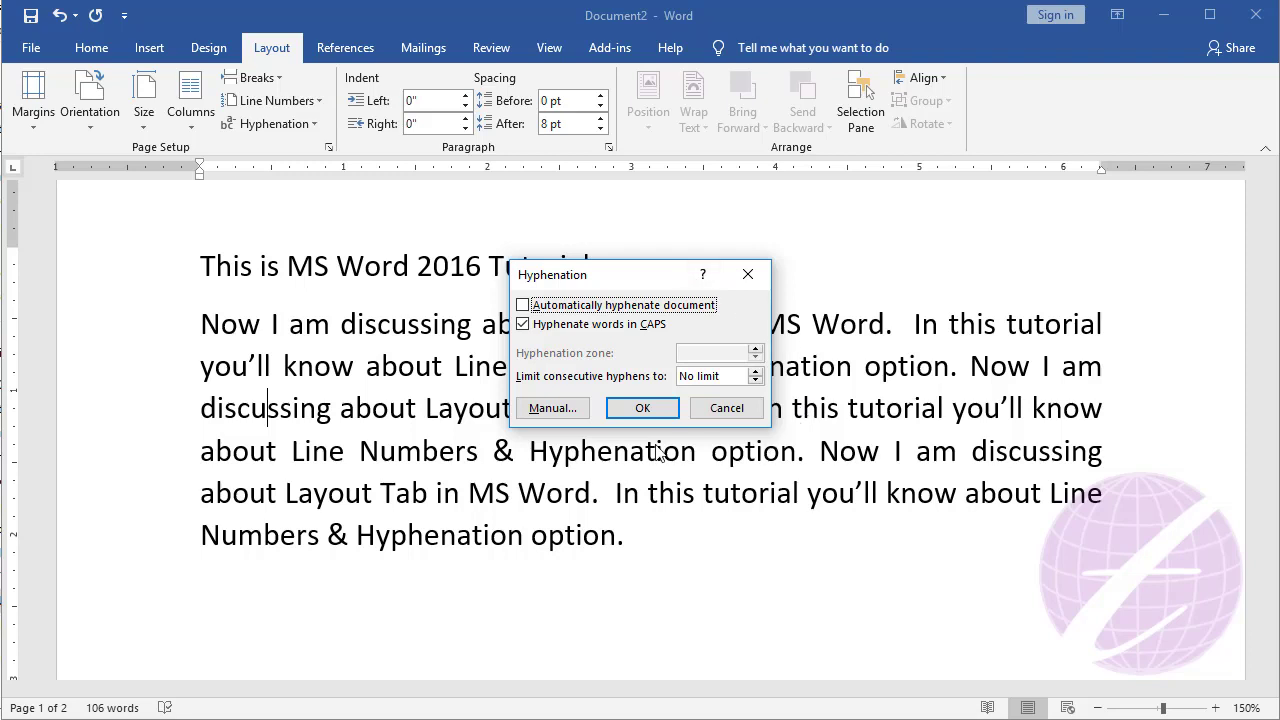
left_click(724, 409)
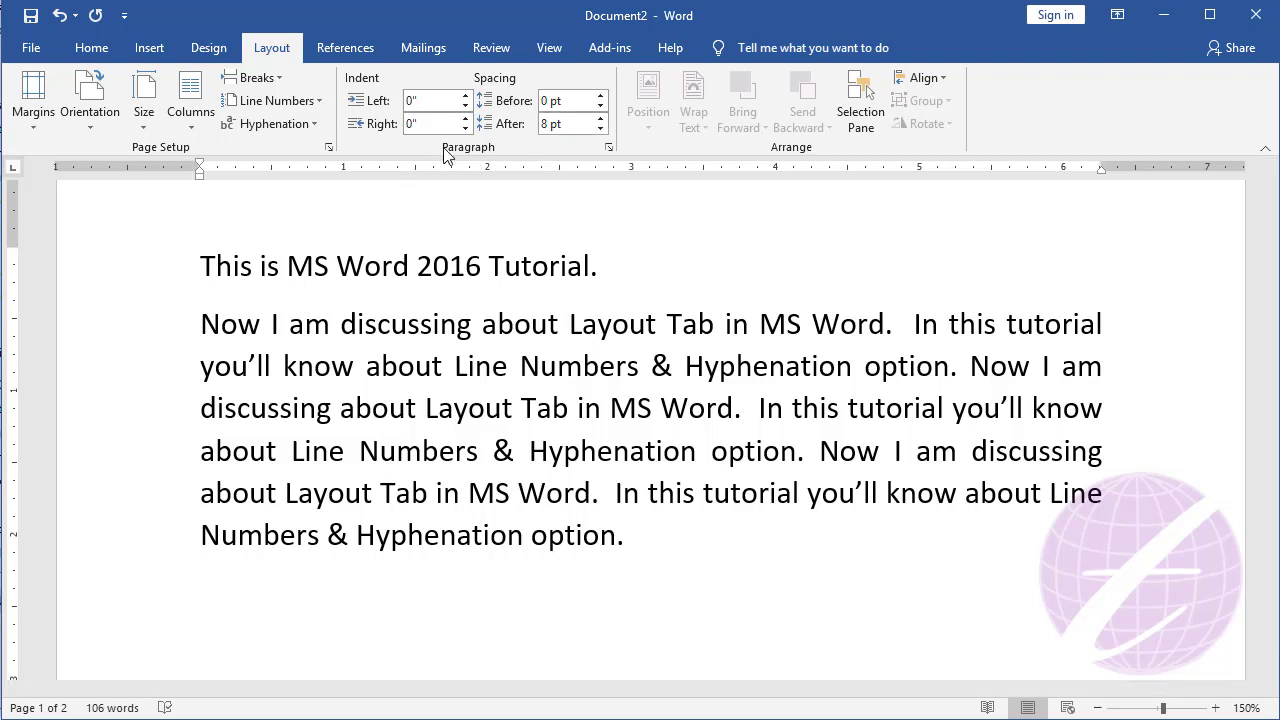
left_click(91, 49)
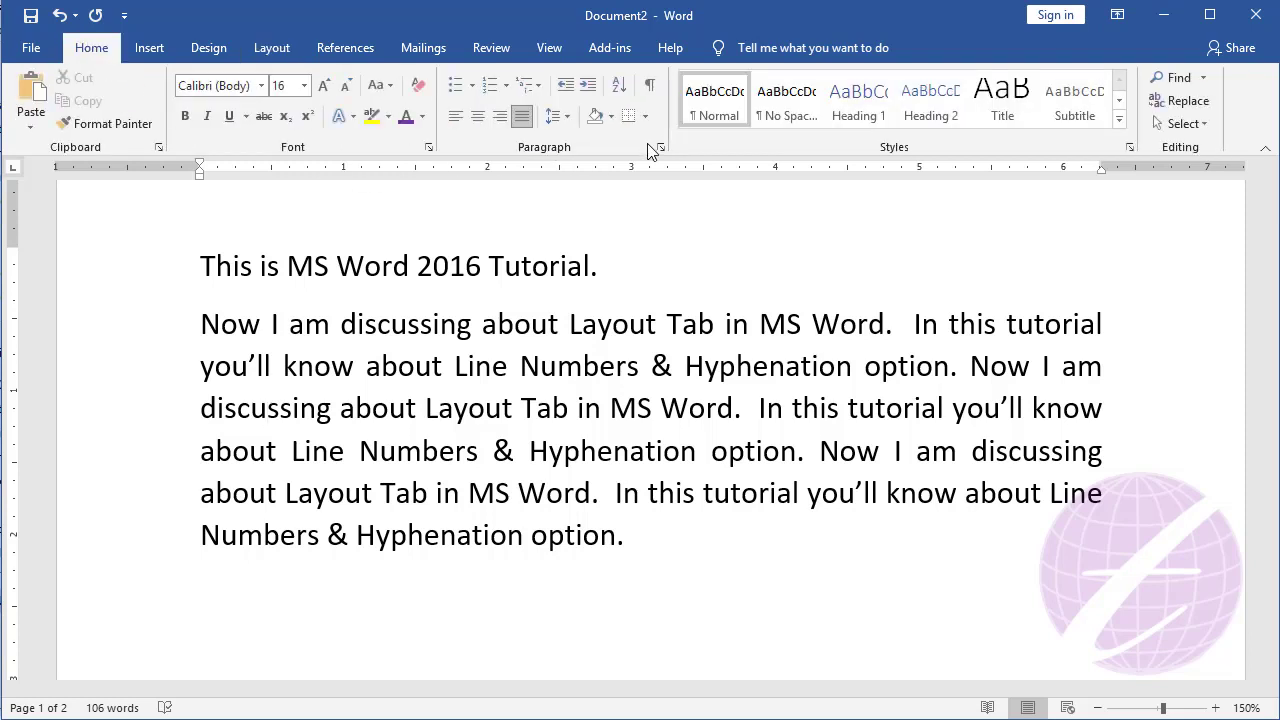
left_click(559, 122)
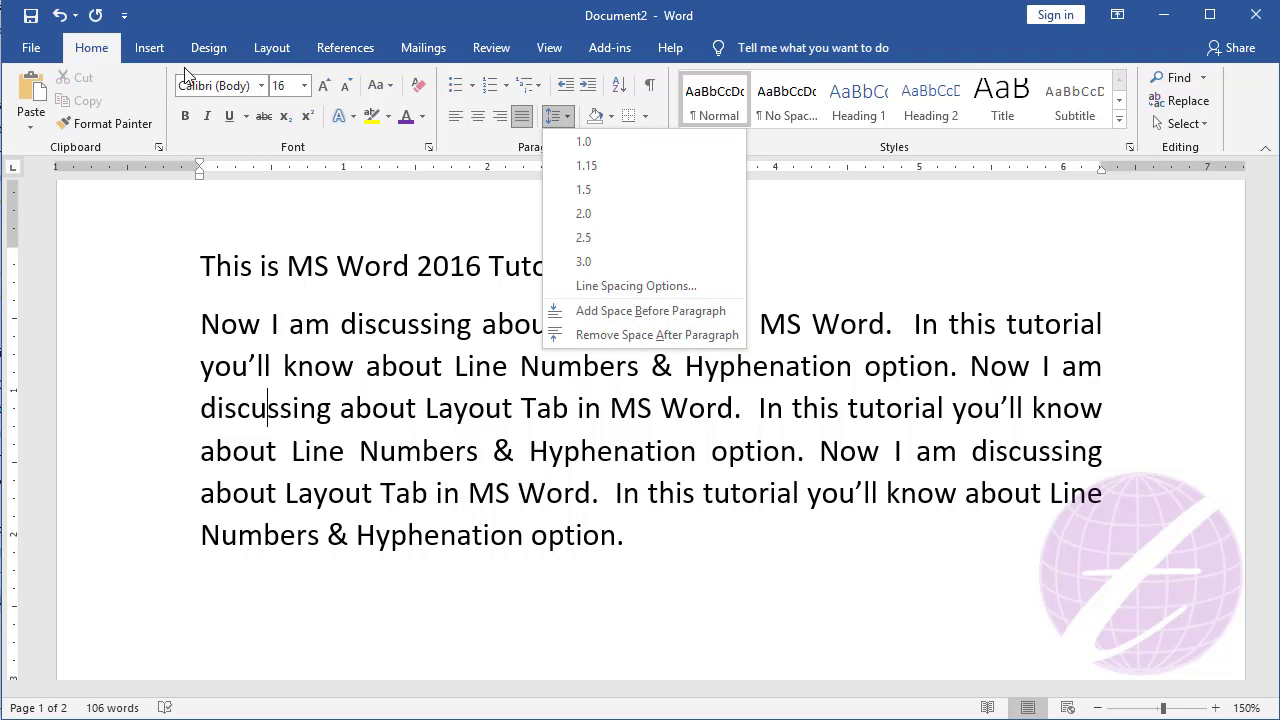
left_click(271, 56)
left_click(271, 56)
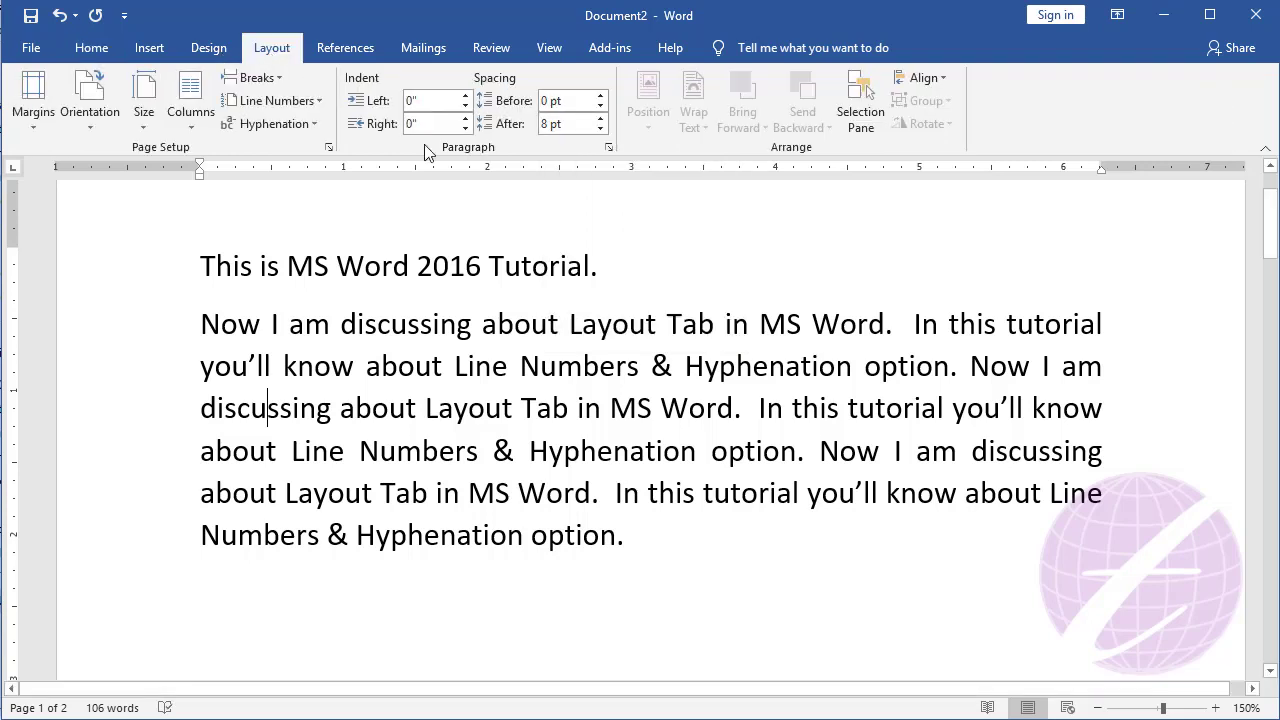